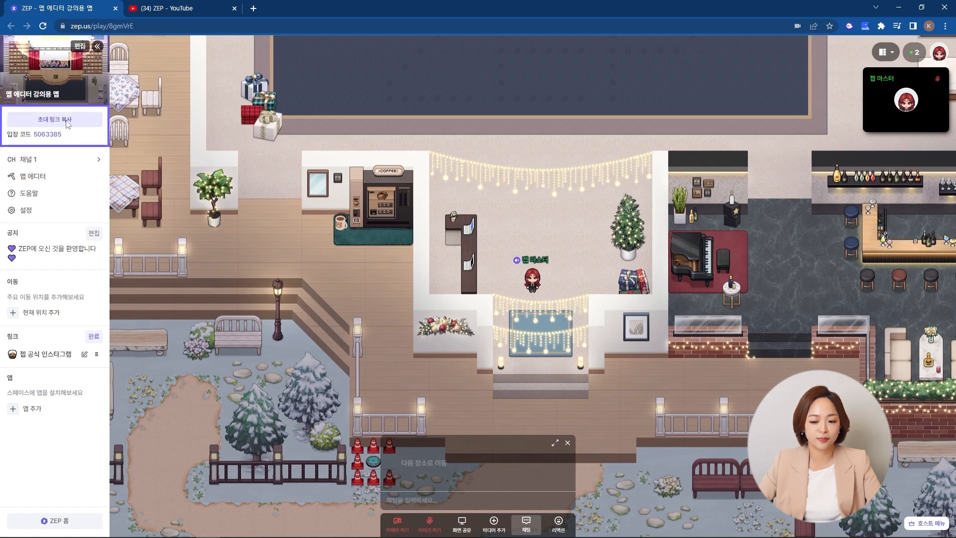
# Copy the space's invite link, and visit the map editor before returning to play mode.
pyautogui.click(69, 123)
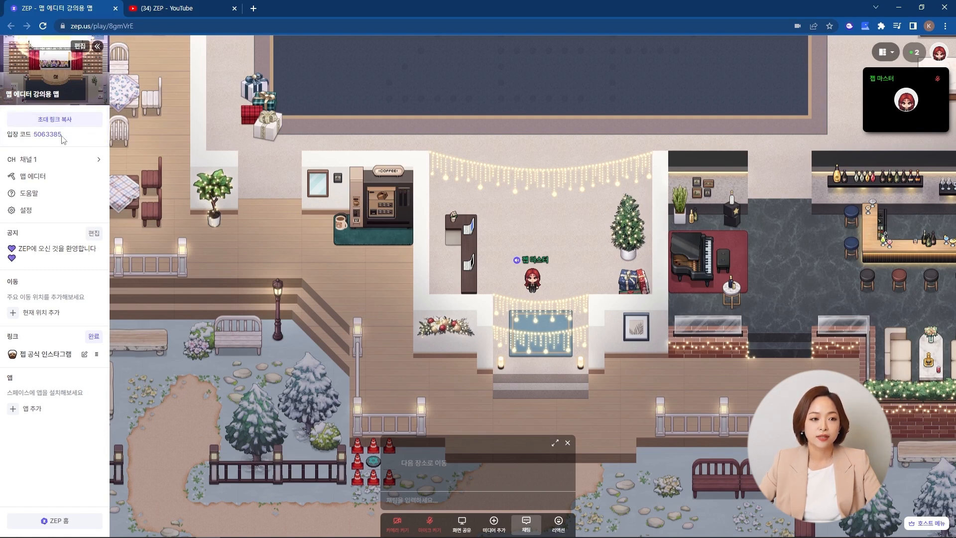
pyautogui.click(40, 187)
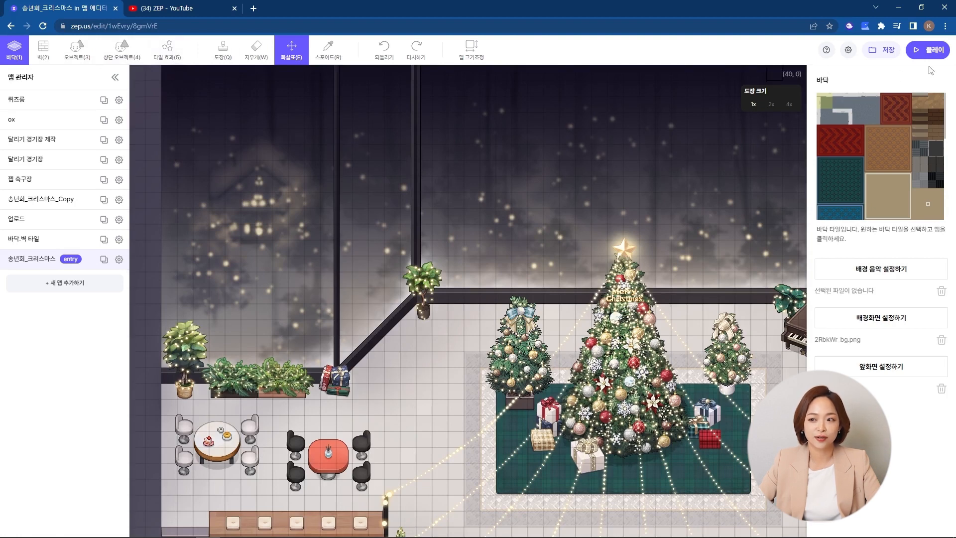
pyautogui.click(928, 49)
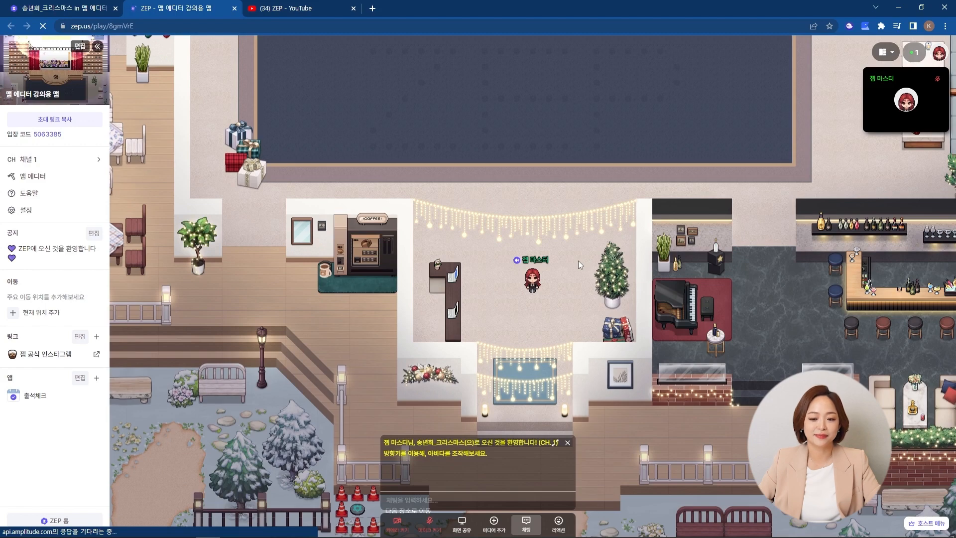
# Open the space settings and review the site's camera and microphone permissions and the audio/video options.
pyautogui.click(18, 213)
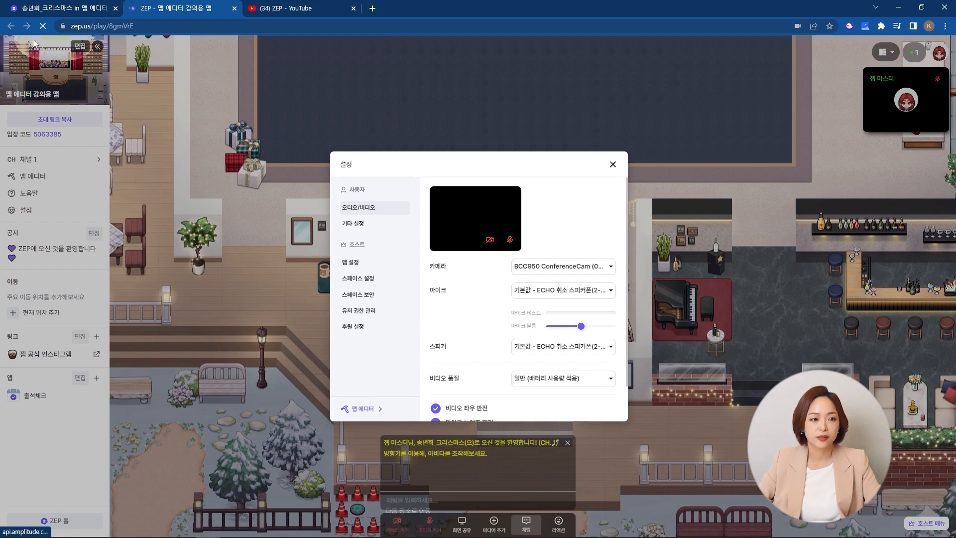
pyautogui.click(63, 26)
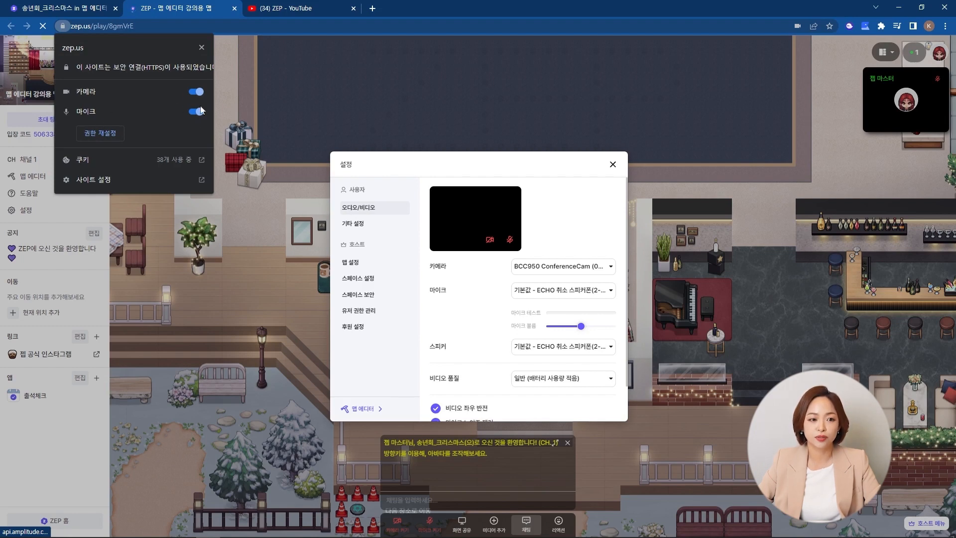
pyautogui.click(201, 47)
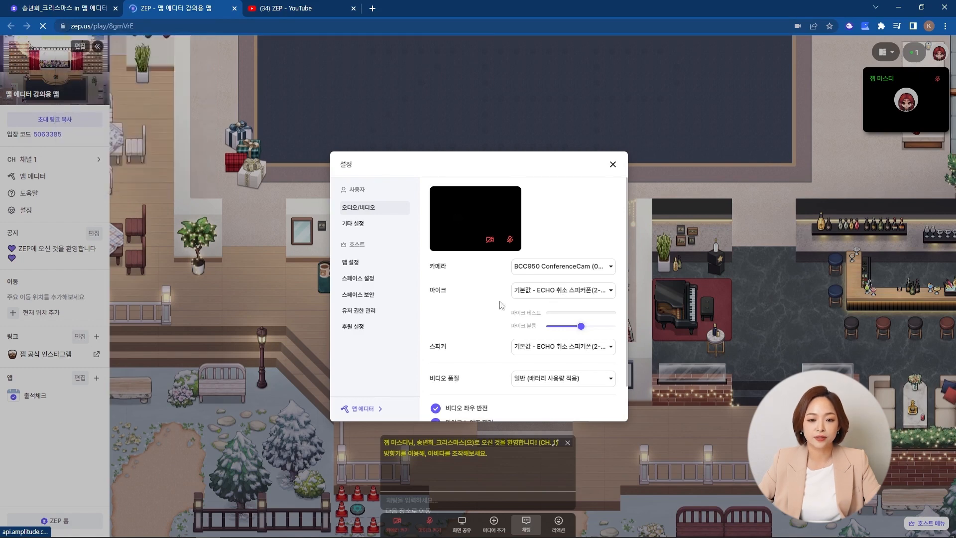
pyautogui.scroll(-1, 523, 325)
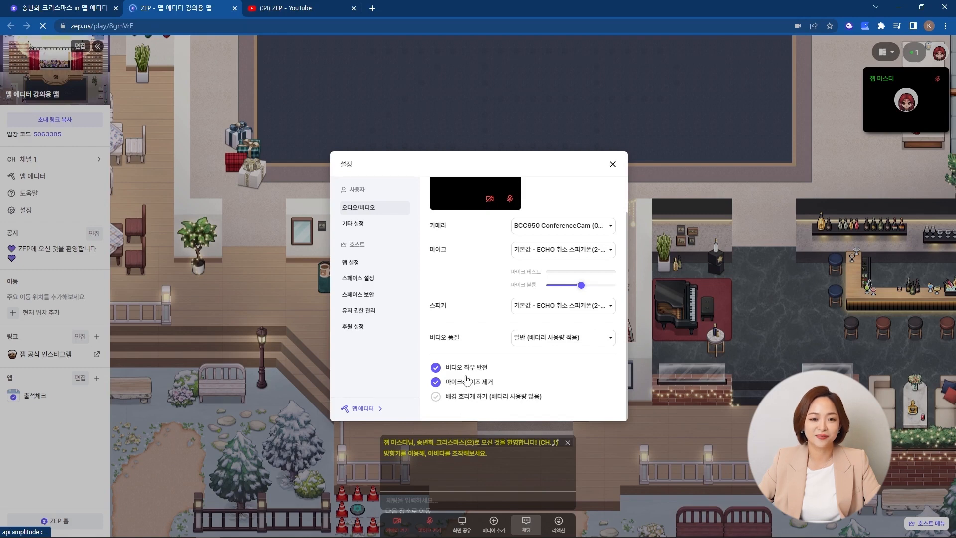
# Lower the space background music volume in the other user settings to about one fifth of the slider.
pyautogui.click(357, 227)
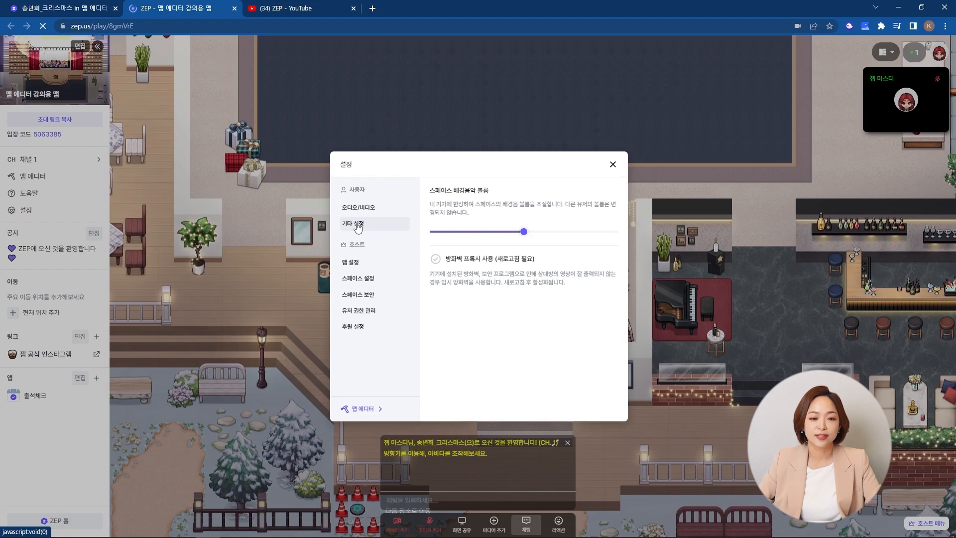
pyautogui.moveTo(524, 234)
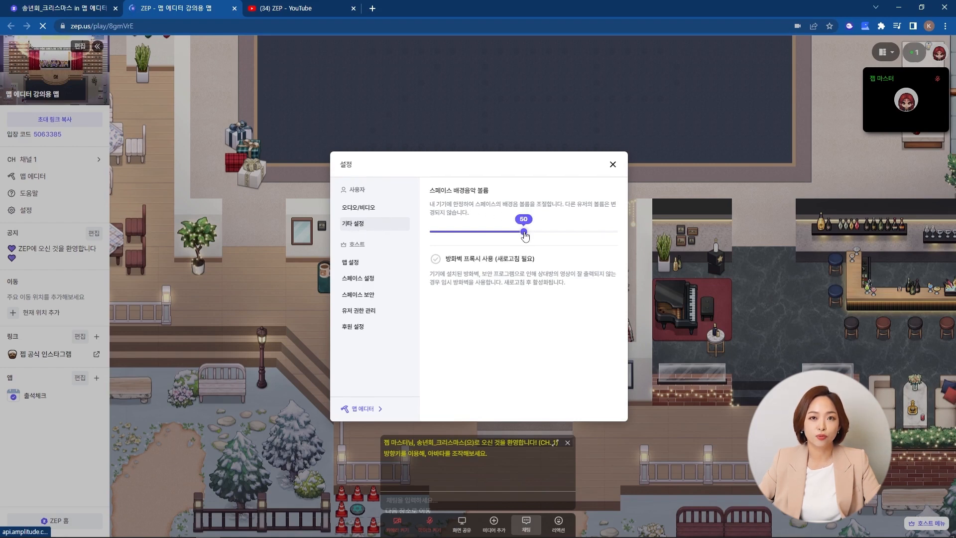
pyautogui.moveTo(524, 234); pyautogui.dragTo(468, 233)
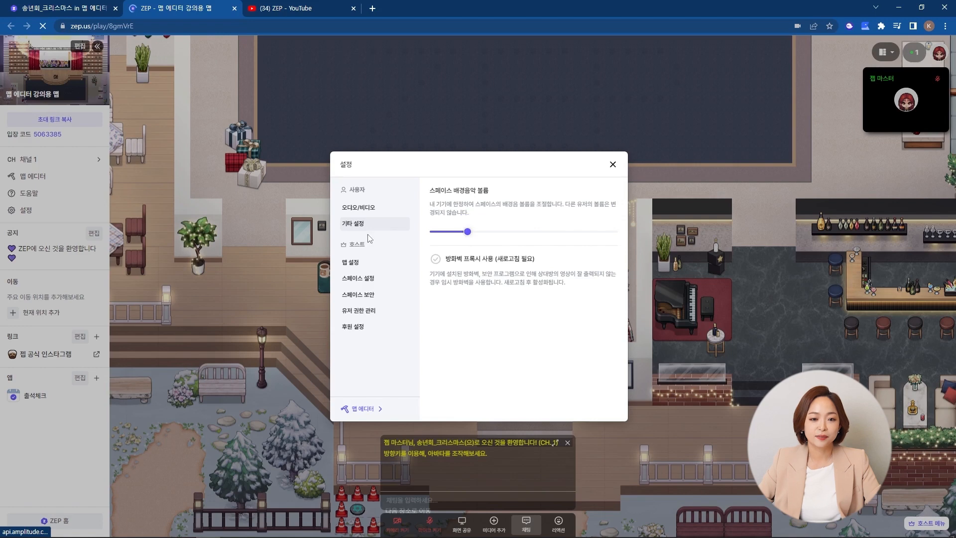
# Review the host's map settings, from the video, chat and screen-sharing bans to the chat log and embed clearing options.
pyautogui.click(357, 268)
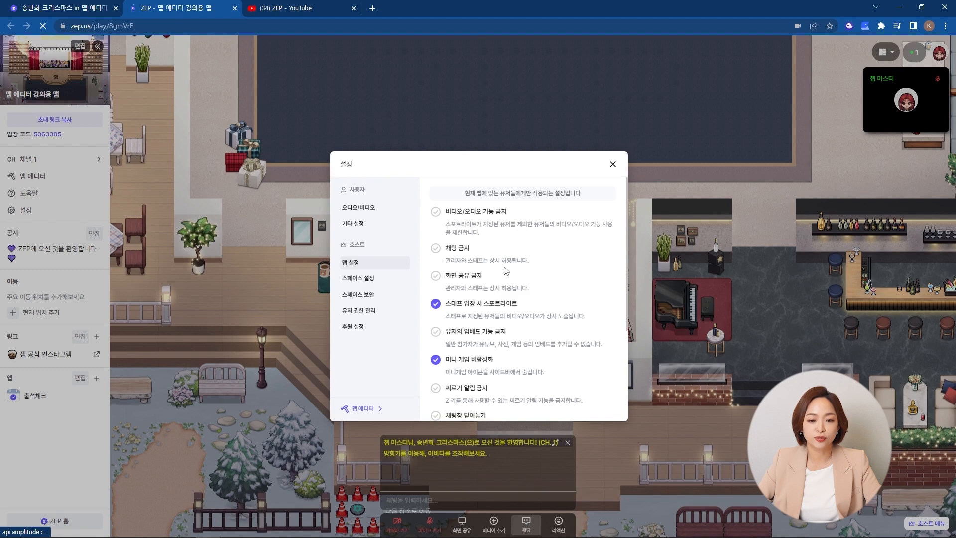
pyautogui.scroll(-3, 513, 272)
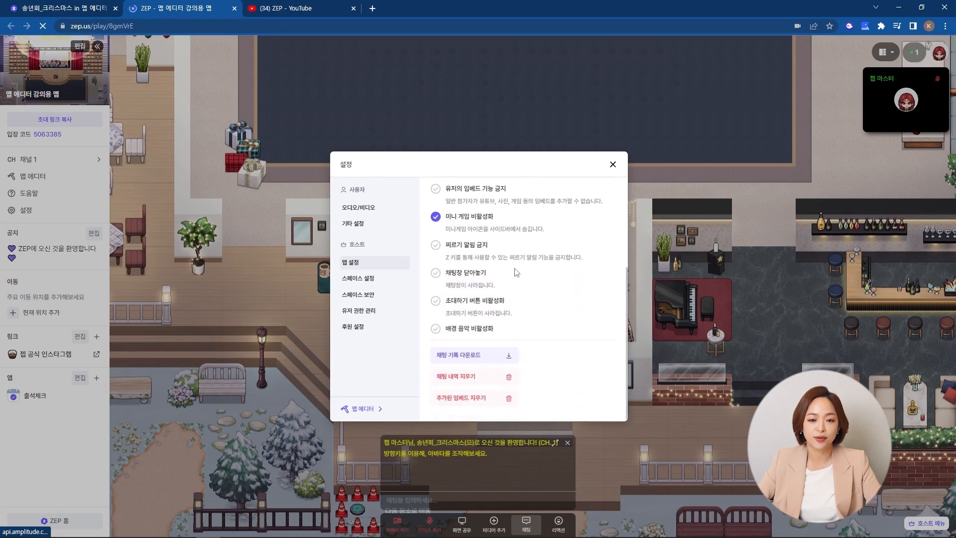
pyautogui.scroll(3, 516, 272)
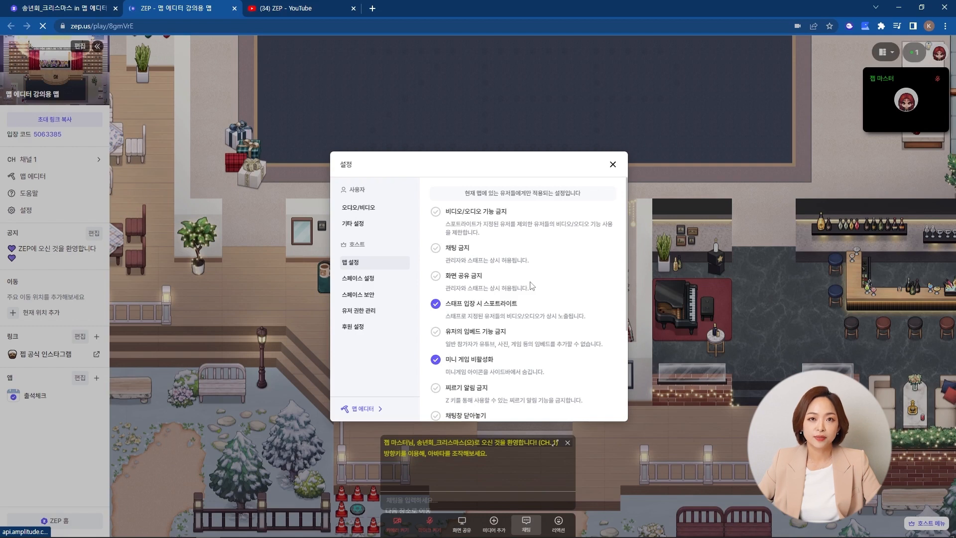
pyautogui.scroll(-1, 531, 285)
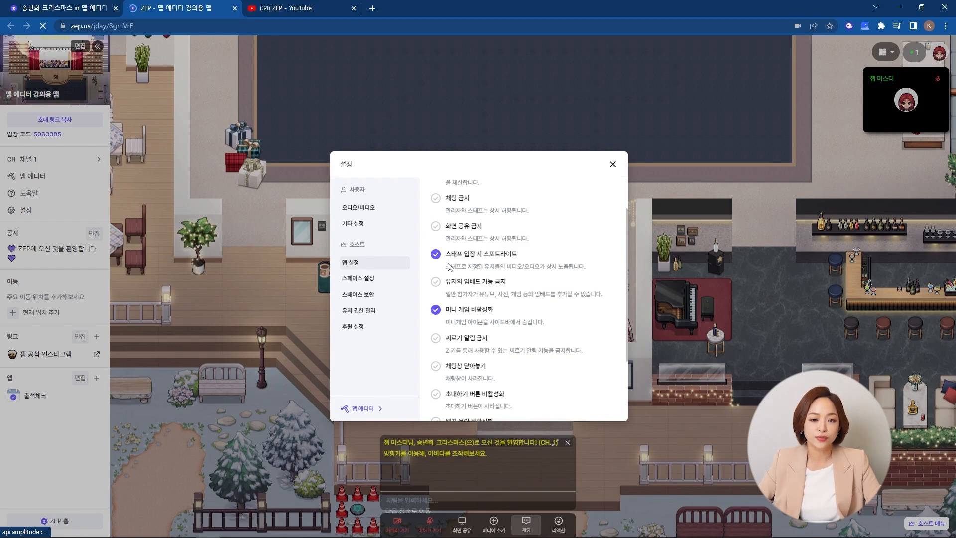
pyautogui.scroll(-1, 471, 258)
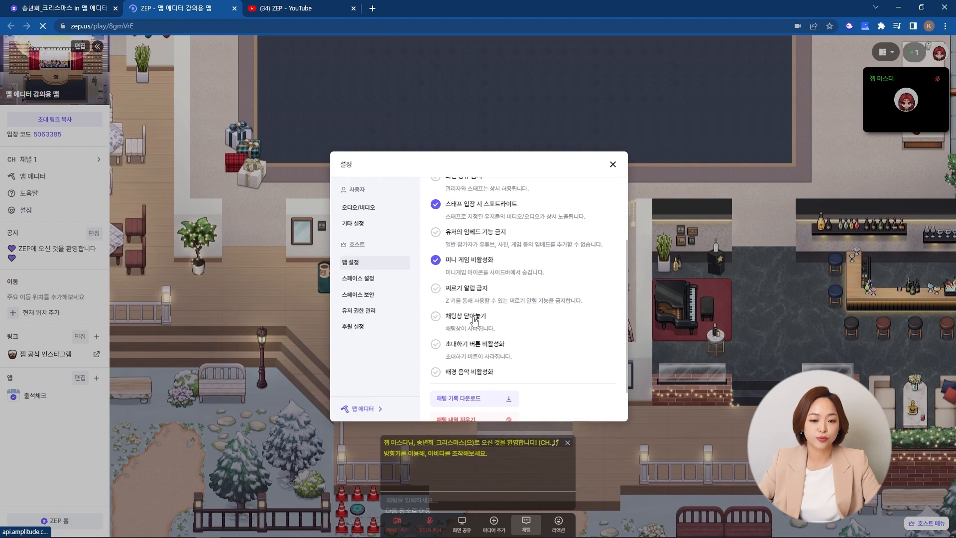
pyautogui.scroll(-2, 474, 321)
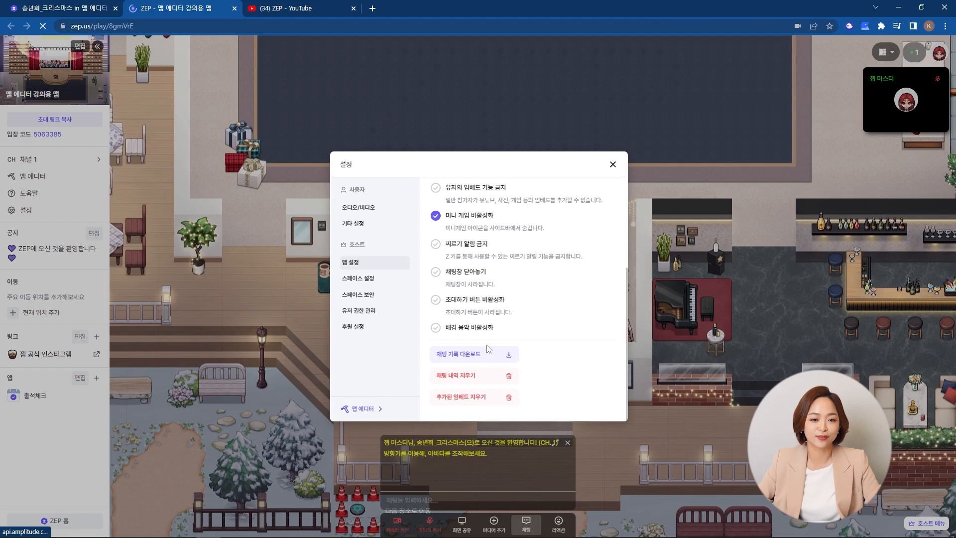
# Examine the space settings for name, introduction, thumbnail and sidebar cover image, as well as the space password option.
pyautogui.click(359, 285)
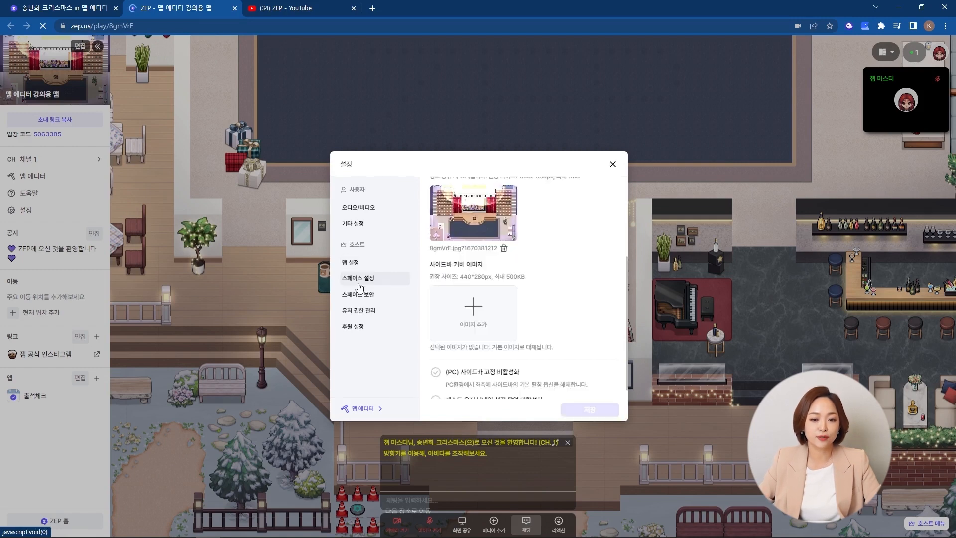
pyautogui.scroll(3, 518, 264)
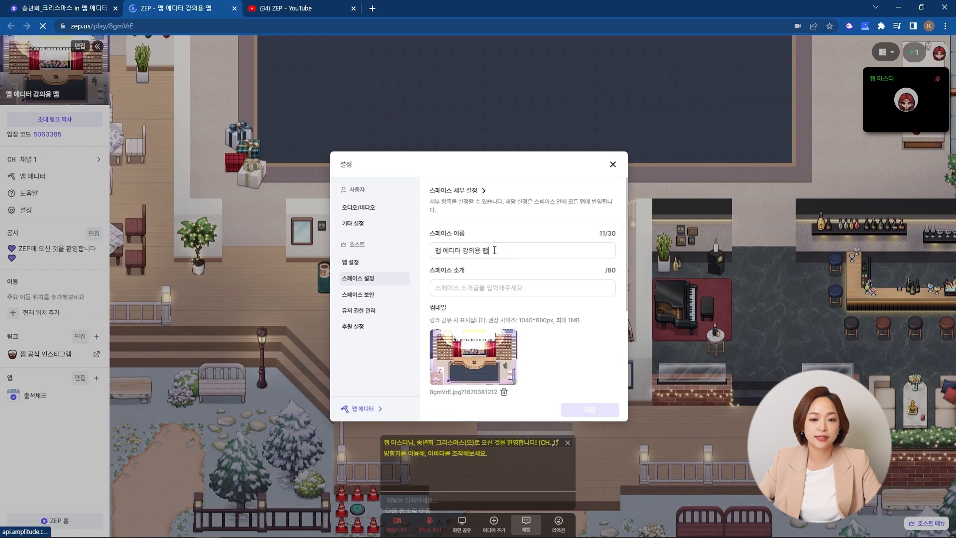
pyautogui.moveTo(495, 251); pyautogui.dragTo(438, 250)
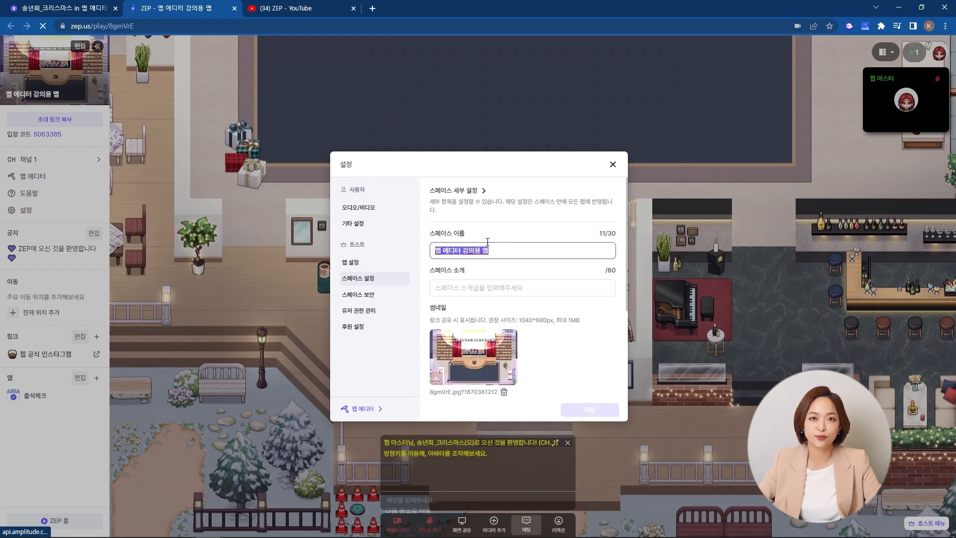
pyautogui.click(471, 287)
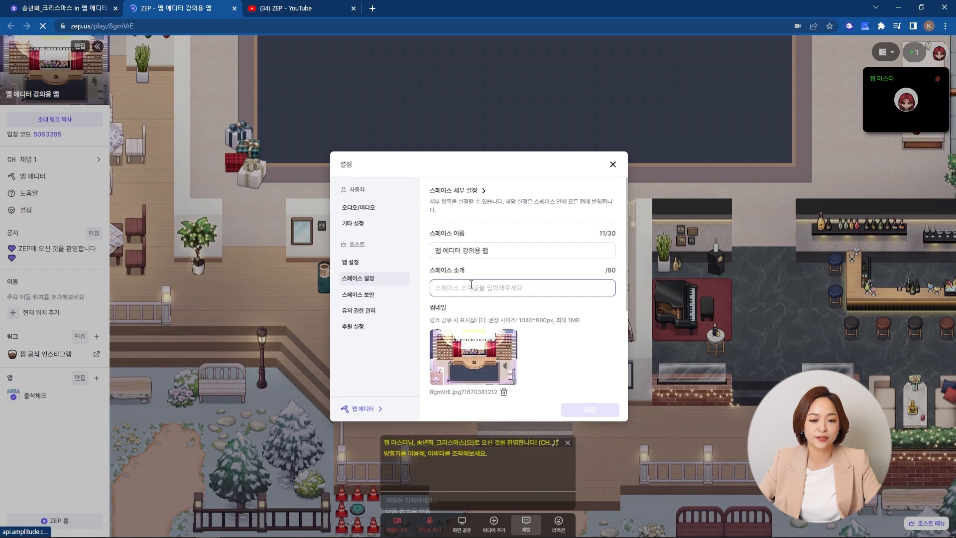
pyautogui.scroll(-1, 487, 285)
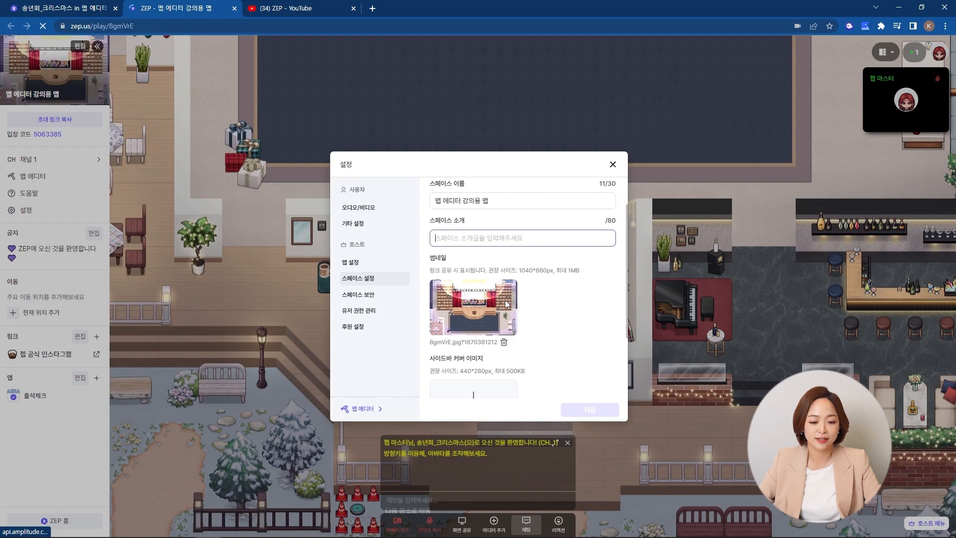
pyautogui.scroll(-3, 507, 303)
pyautogui.click(367, 296)
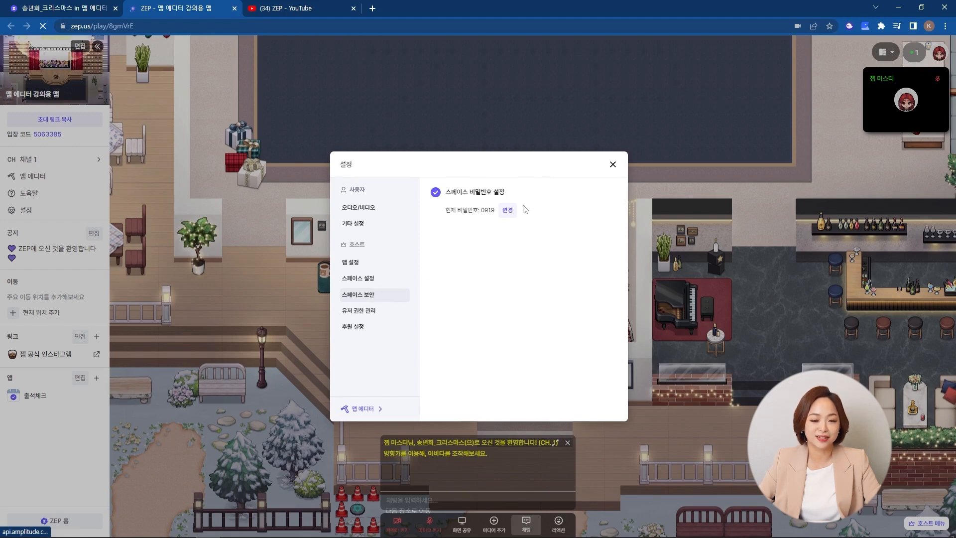
# Send a user invitation from the user permission settings to the suggested saved e-mail address.
pyautogui.click(362, 316)
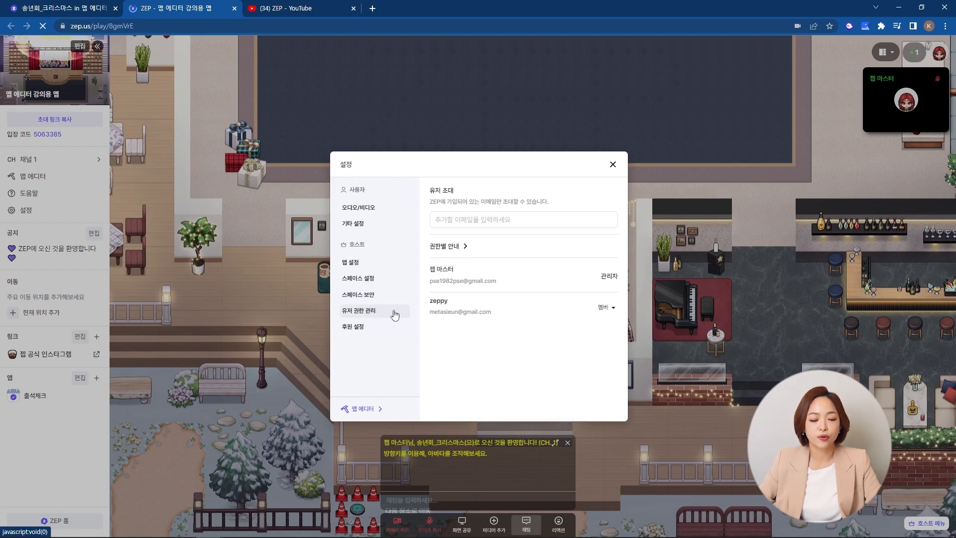
pyautogui.click(453, 220)
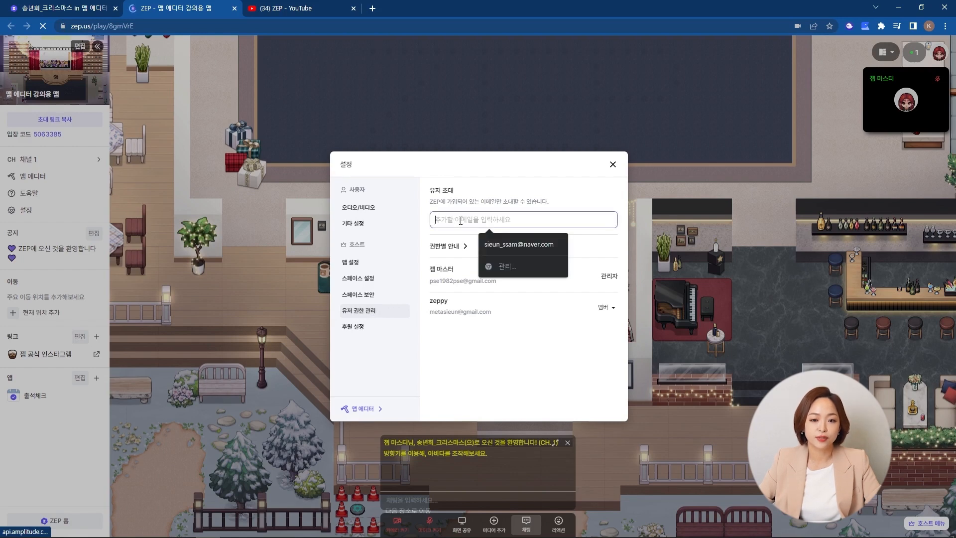
pyautogui.click(506, 247)
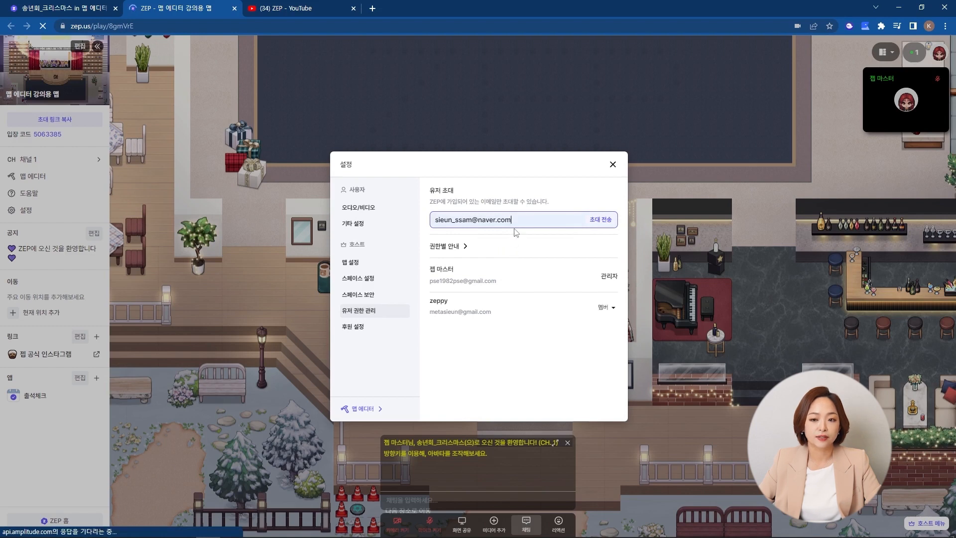
pyautogui.click(604, 221)
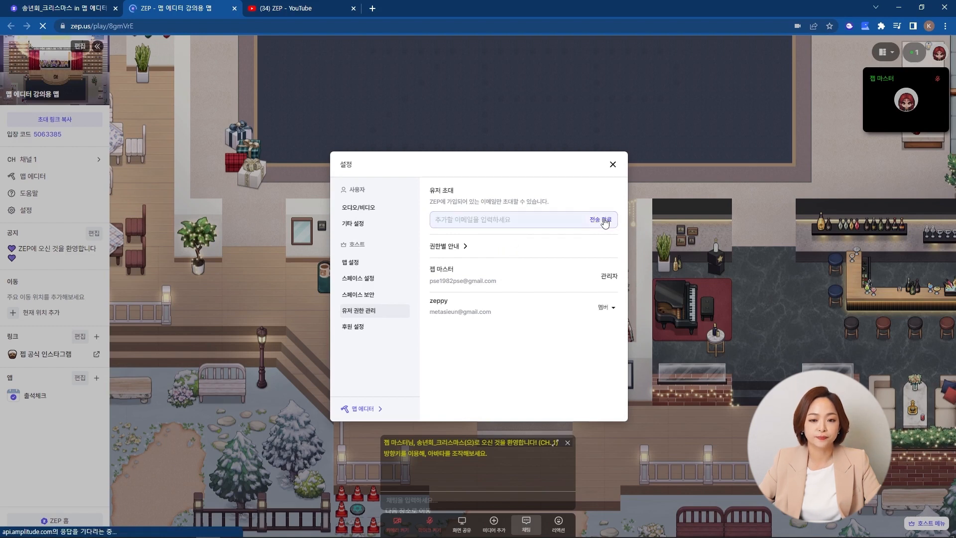
# Set the newly invited member's role to 스태프 and the other member's role to 에디터, and close the settings.
pyautogui.click(605, 309)
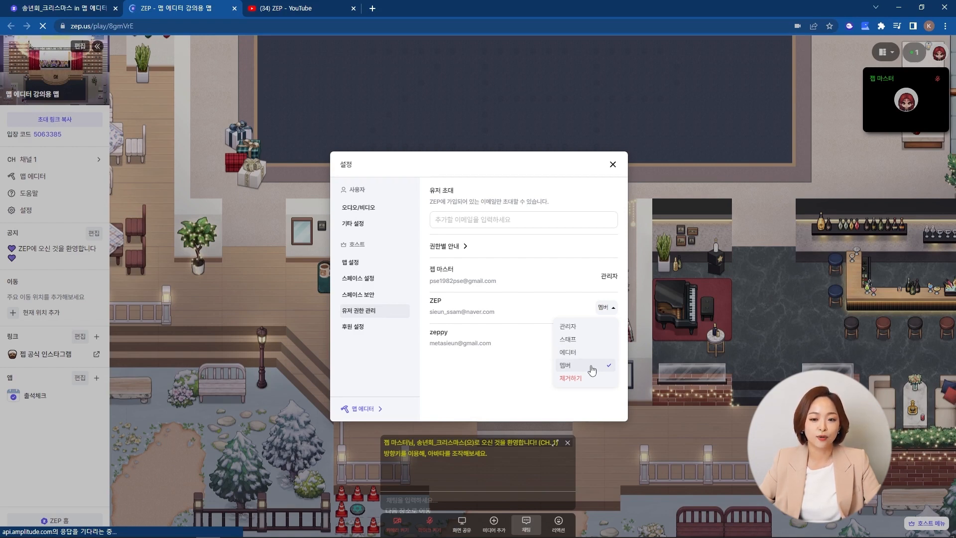
pyautogui.click(572, 339)
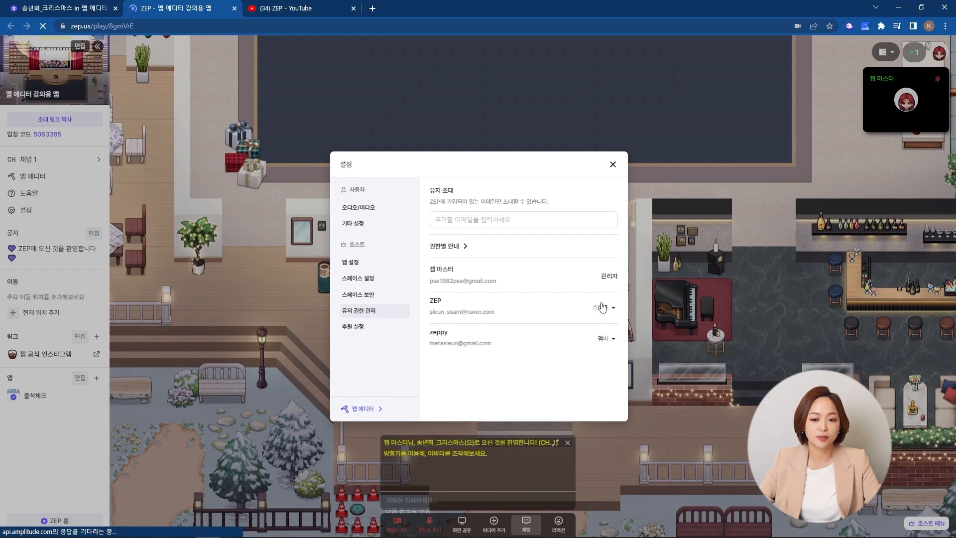
pyautogui.click(608, 337)
pyautogui.click(576, 388)
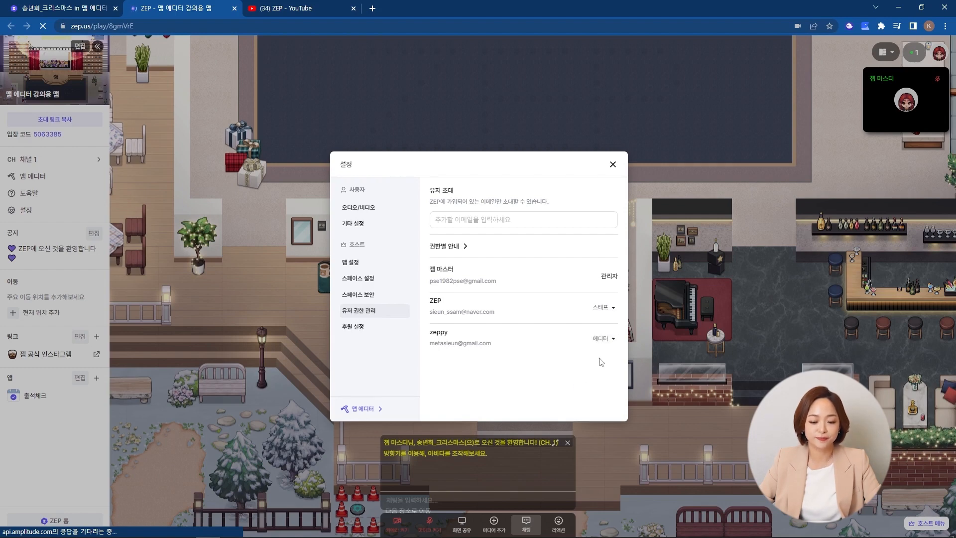
pyautogui.click(612, 164)
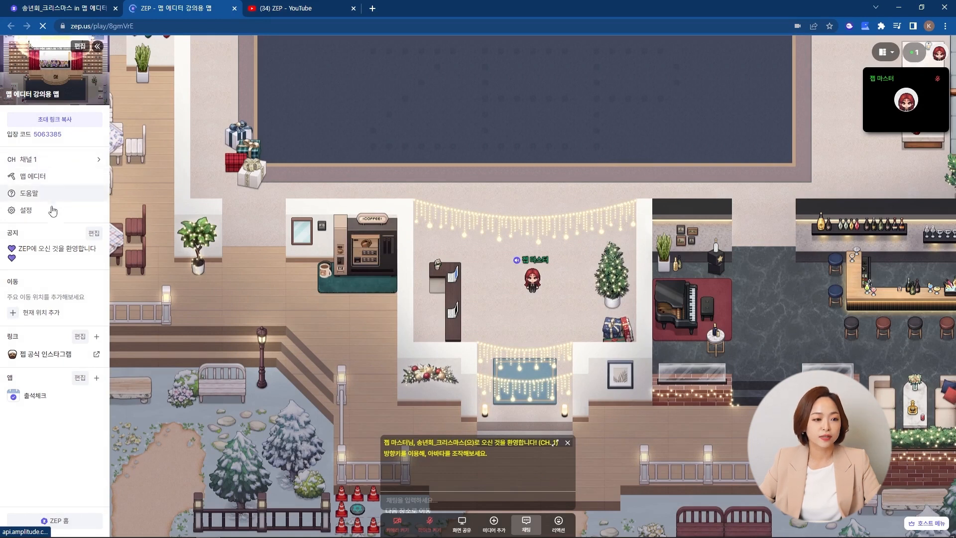
# Replace the space's notice text with "즐거운 시간 보내시길 바래요~~ :)" and save it.
pyautogui.click(94, 233)
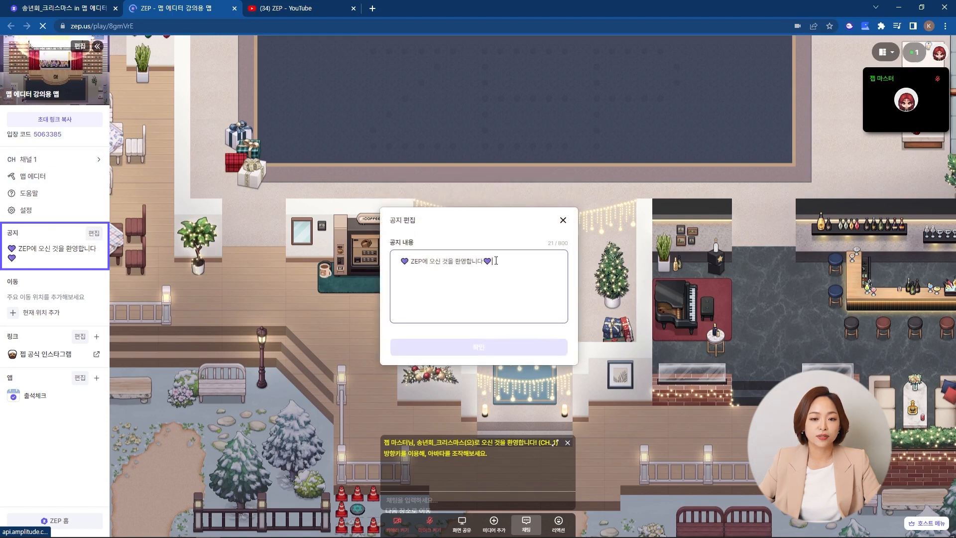
pyautogui.moveTo(495, 260); pyautogui.dragTo(391, 260)
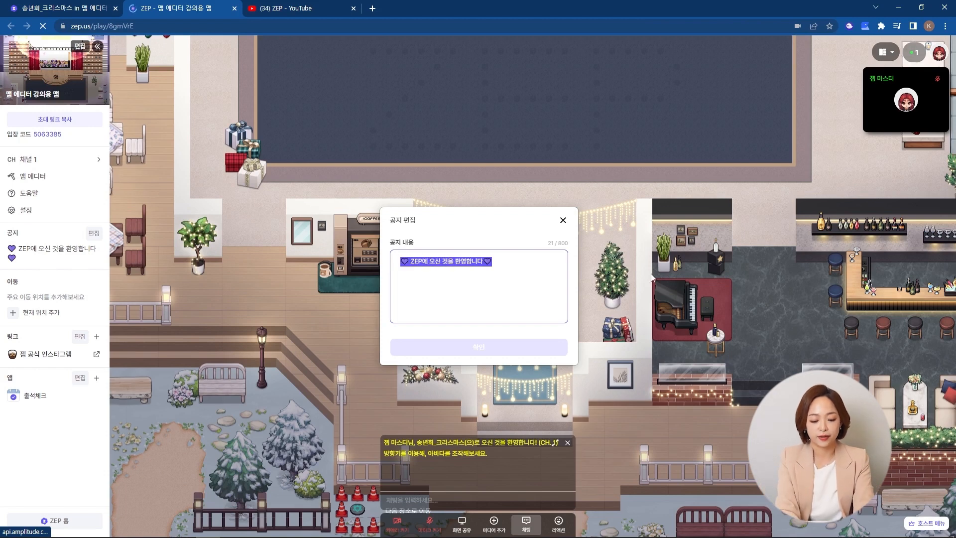
pyautogui.write('즐거운 시간 보내시길 바래요~~ :)')
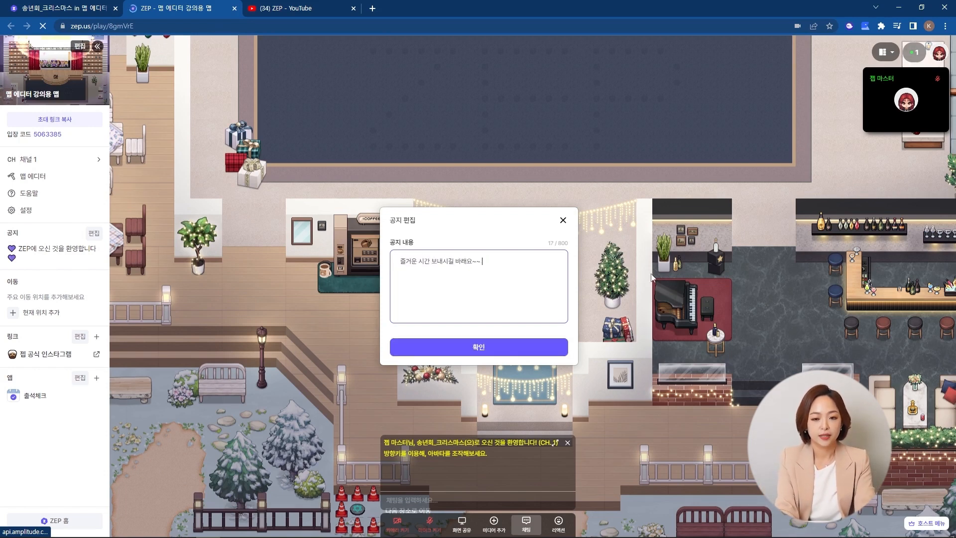
pyautogui.click(478, 347)
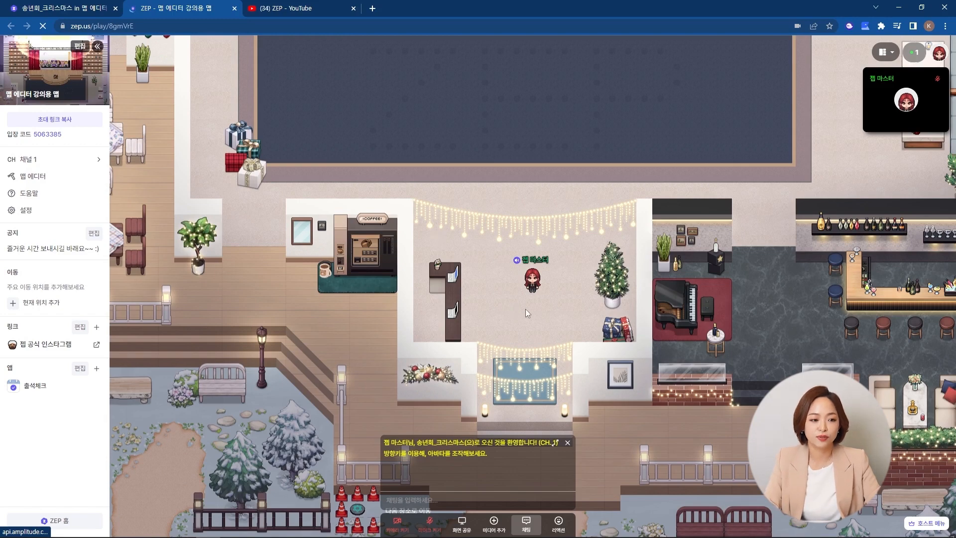
# Walk the avatar down the entrance steps onto the wooden walkway outside the lobby.
pyautogui.press('Down')
pyautogui.press('Down')
pyautogui.press('Down')
pyautogui.press('Down')
pyautogui.press('Down')
pyautogui.press('Down')
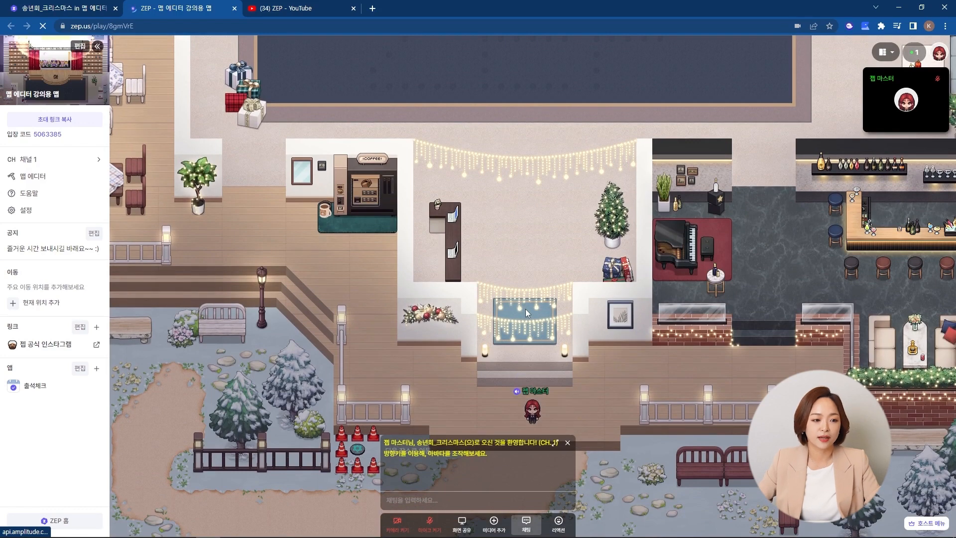
# Save the avatar's current position by the entrance steps as a movement location named 계단.
pyautogui.click(12, 307)
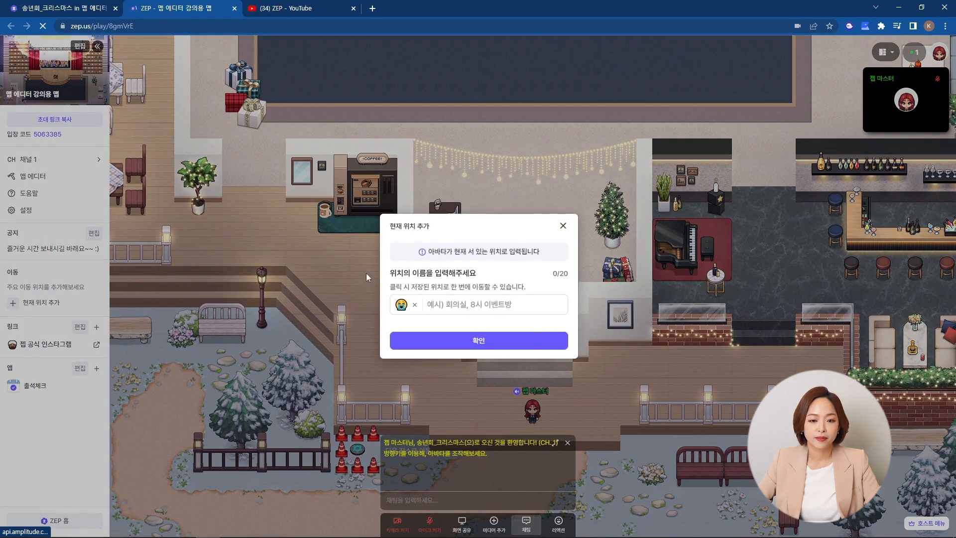
pyautogui.write('계단')
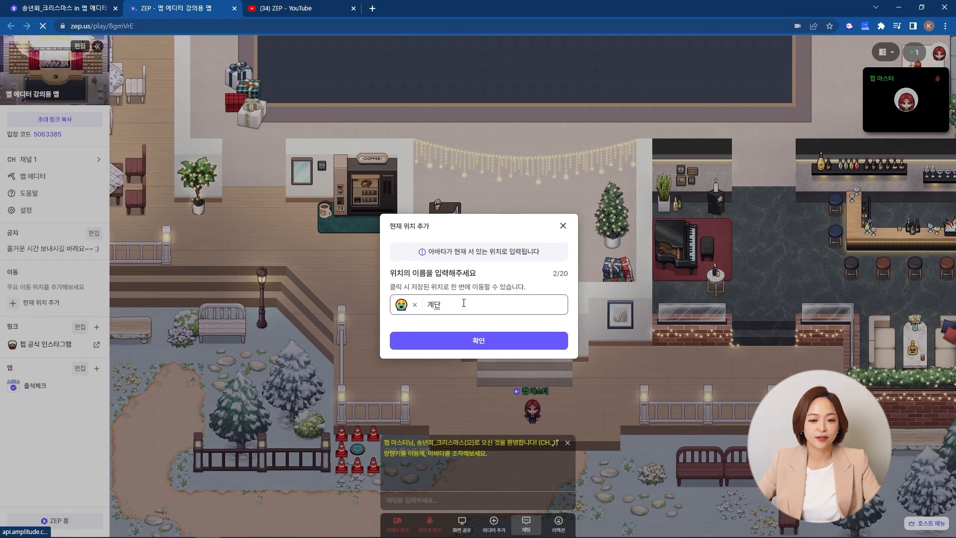
pyautogui.click(465, 342)
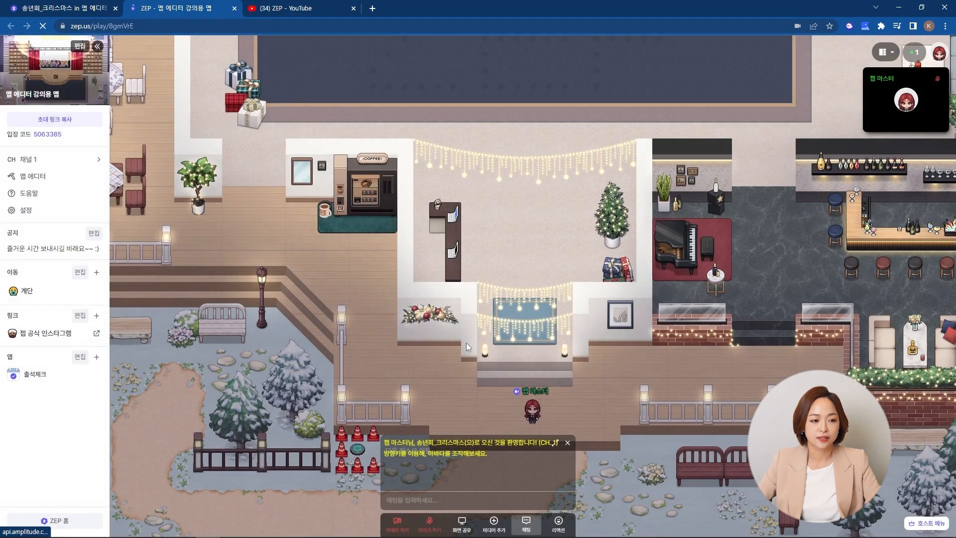
# Move the avatar to the dining table with red chairs and save that position as a location named 테이블.
pyautogui.click(34, 301)
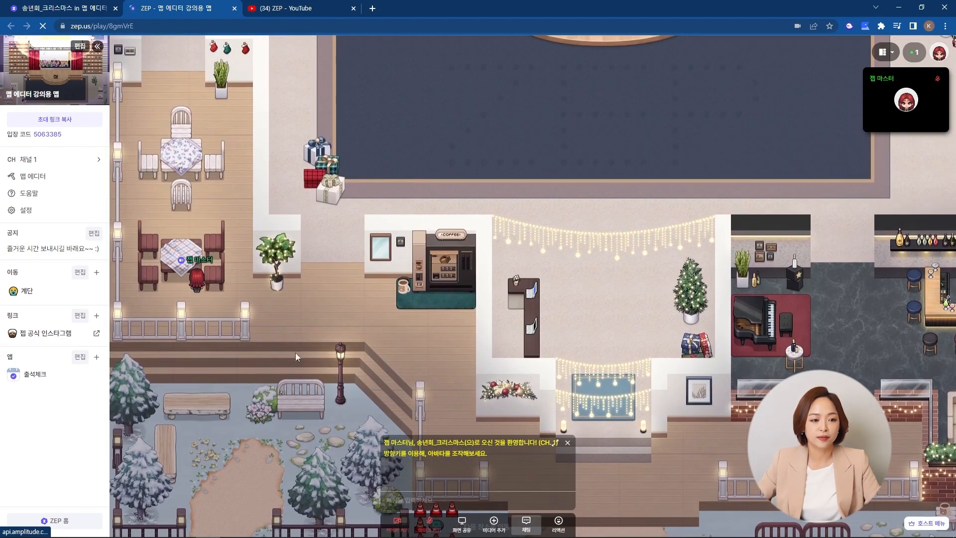
pyautogui.click(96, 272)
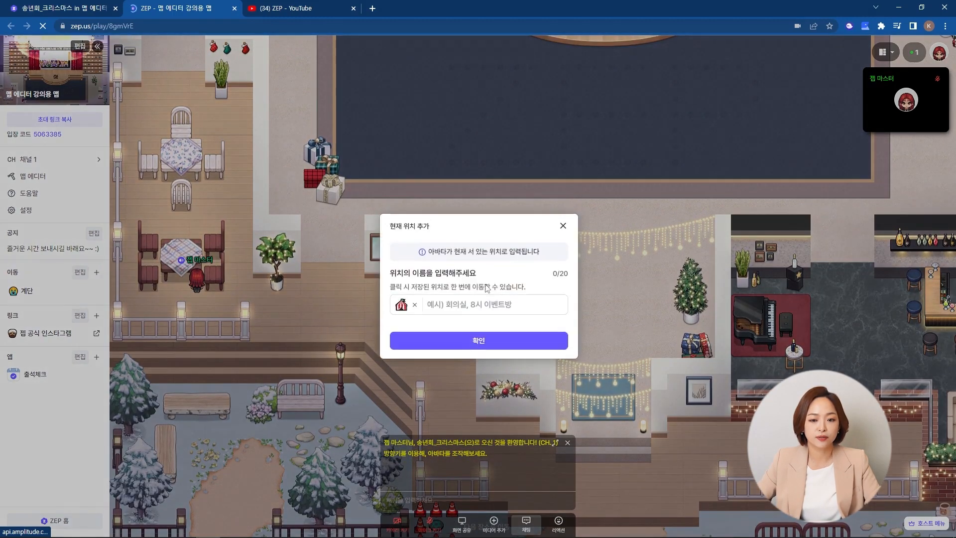
pyautogui.click(498, 305)
pyautogui.write('텐이블')
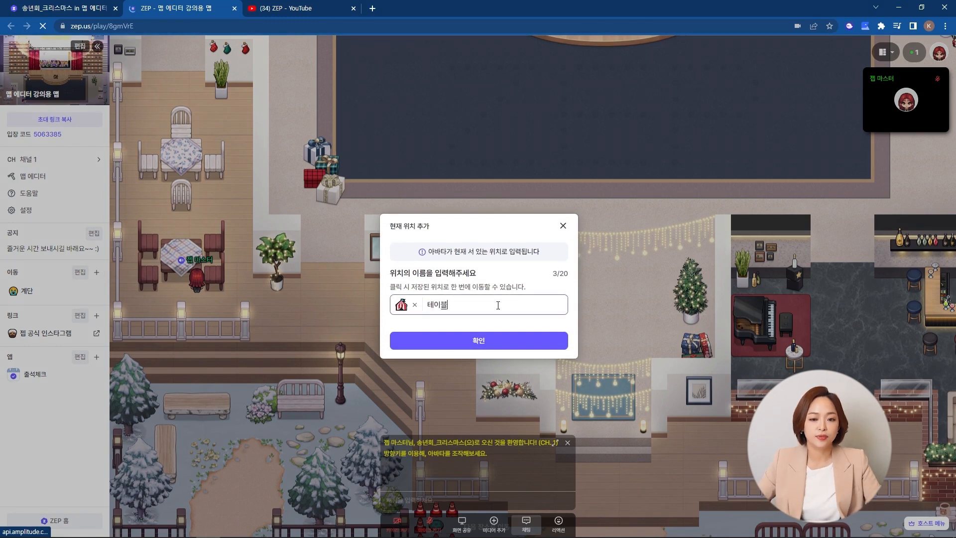
pyautogui.click(487, 340)
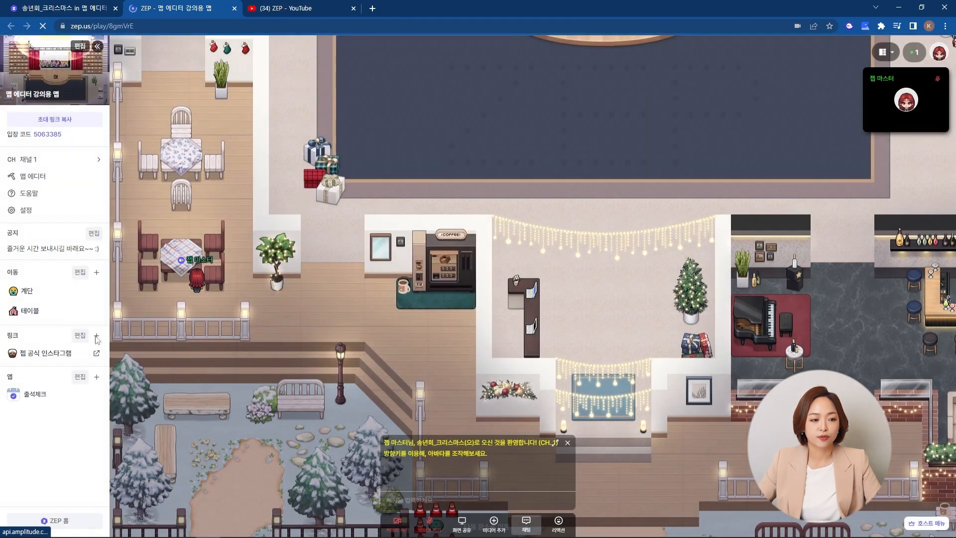
# Jump the avatar to the saved 계단 location, and open and dismiss the form for adding the current position.
pyautogui.click(40, 296)
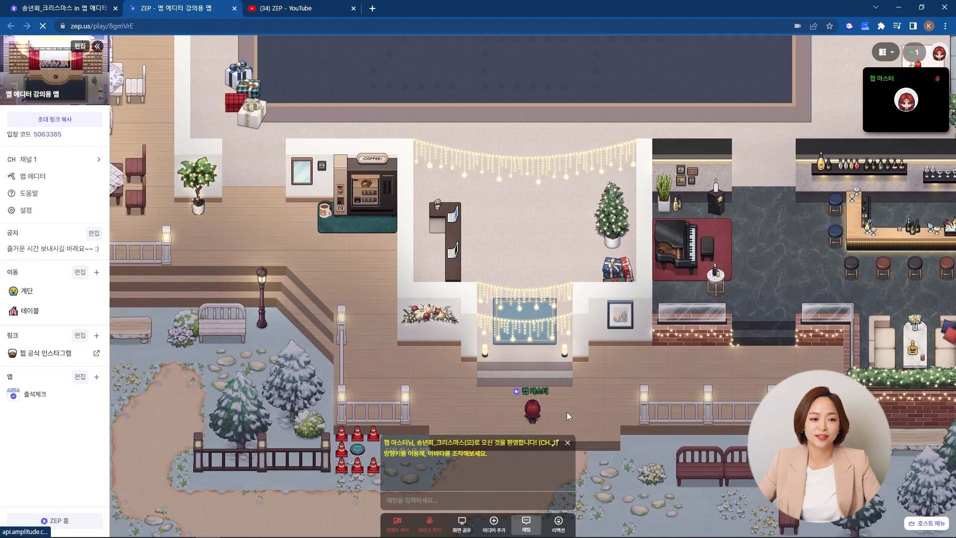
pyautogui.click(97, 272)
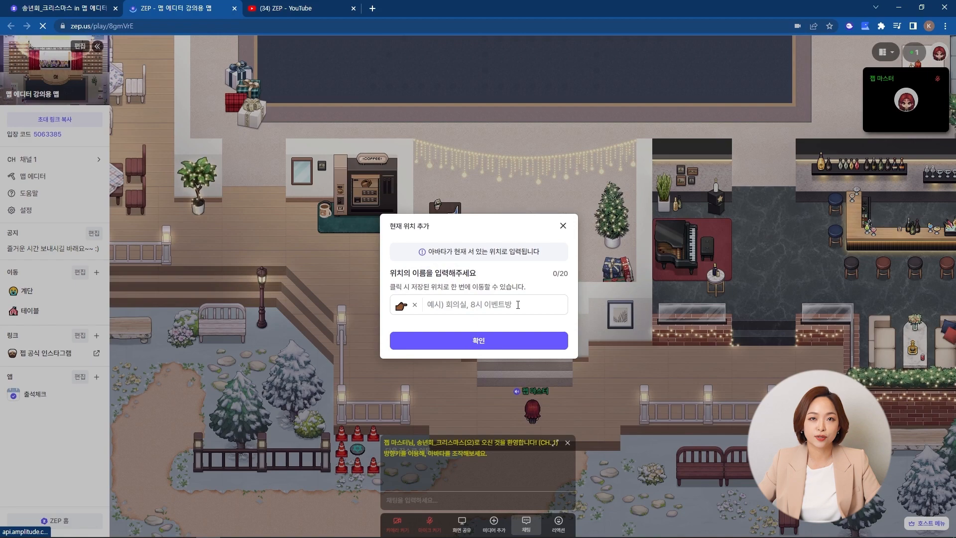
pyautogui.click(562, 227)
# Reorder the movement locations so 테이블 comes above 계단, and confirm the 테이블 entry's edit form with its existing name.
pyautogui.click(80, 273)
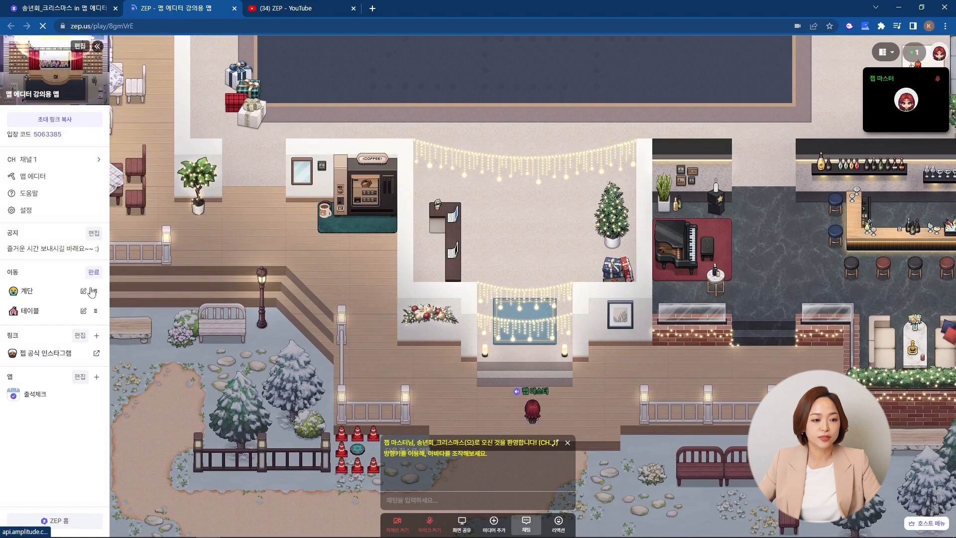
pyautogui.moveTo(95, 290); pyautogui.dragTo(96, 317)
pyautogui.click(85, 291)
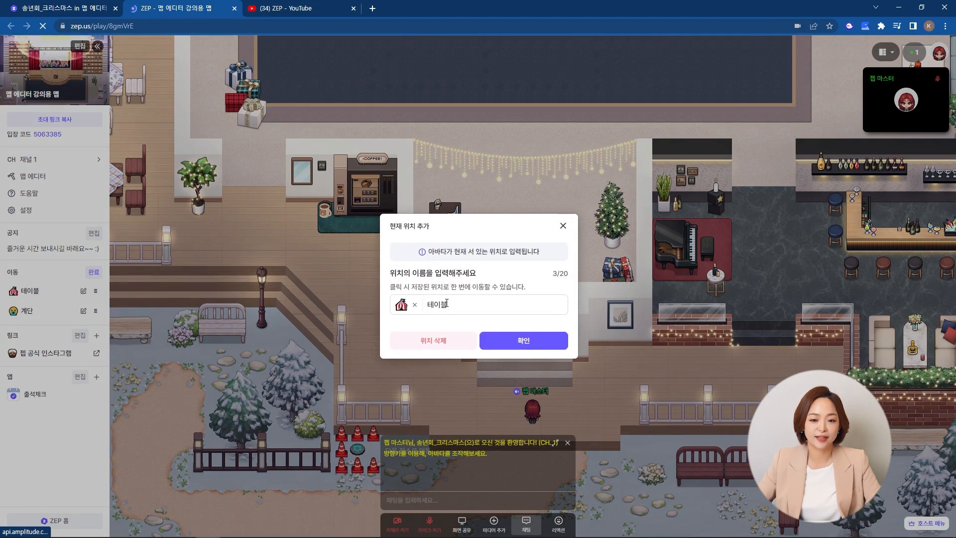
pyautogui.click(524, 342)
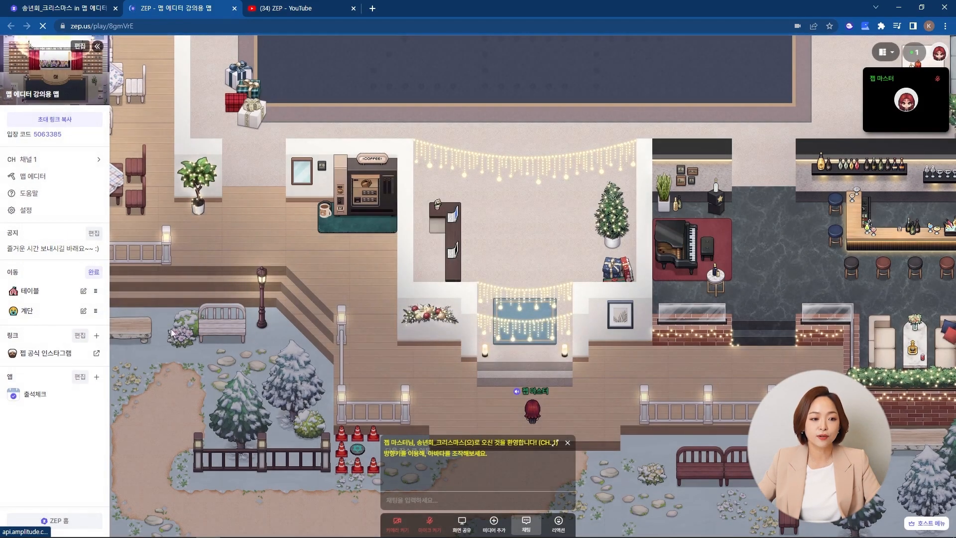
# Delete the 테이블 location from the movement list.
pyautogui.click(84, 291)
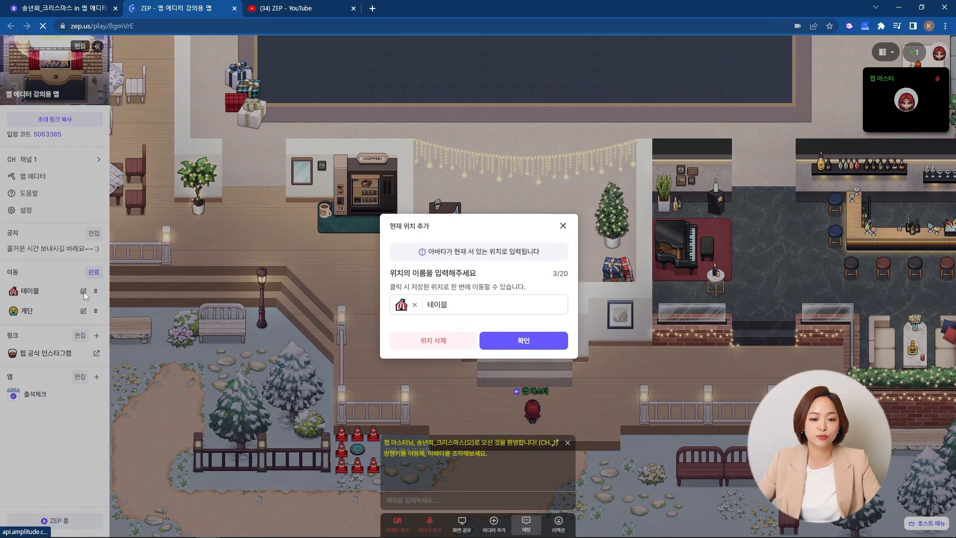
pyautogui.click(433, 343)
pyautogui.click(499, 315)
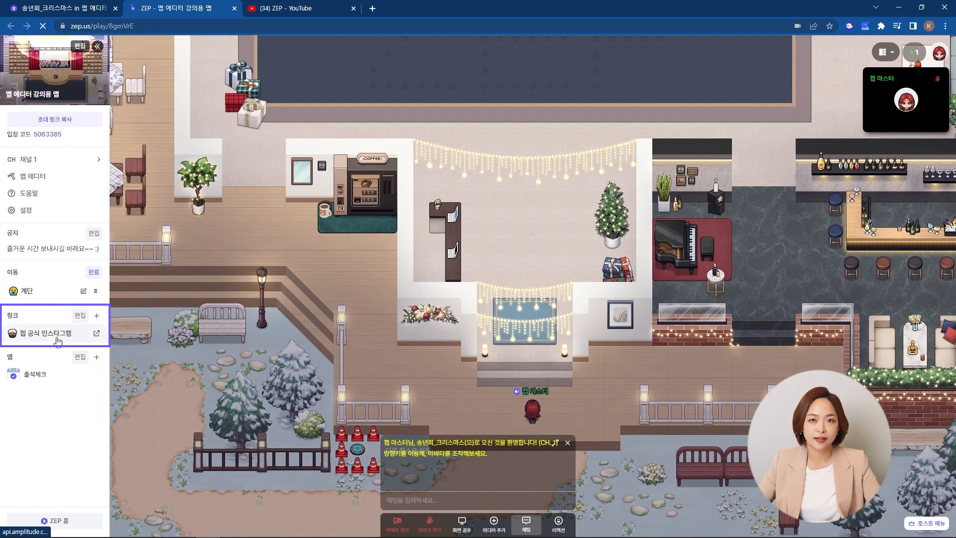
# Open the 젭 공식 인스타그램 link to view the linked page, and return to the space.
pyautogui.click(83, 339)
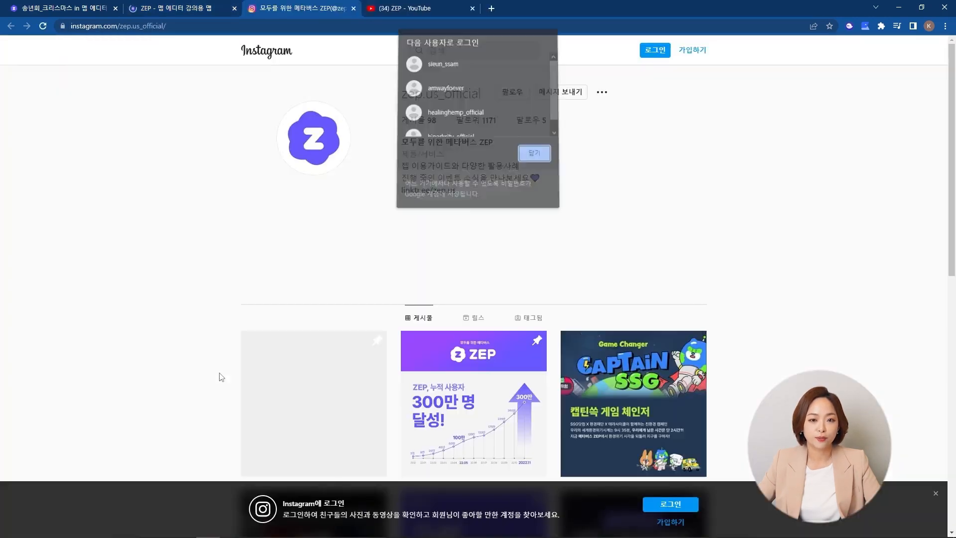
pyautogui.click(174, 8)
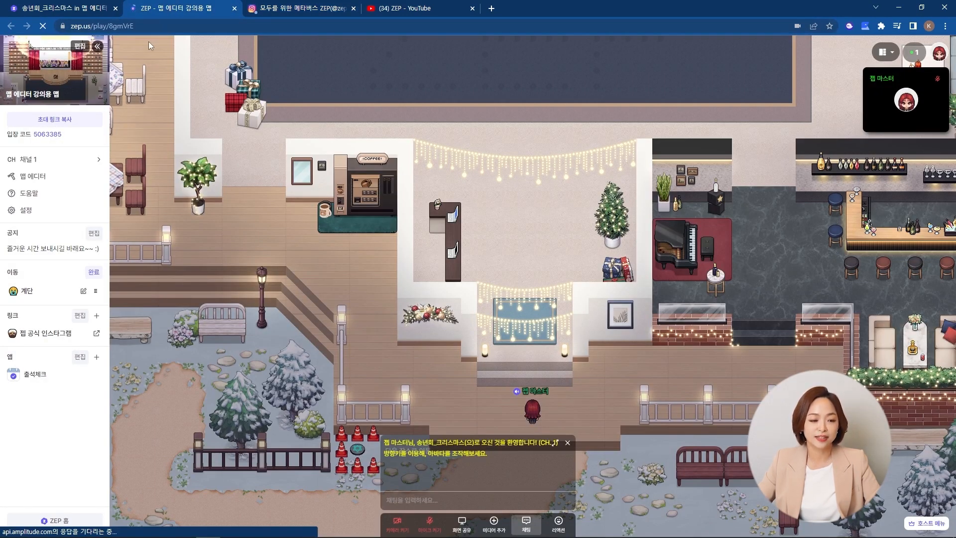
pyautogui.click(96, 315)
pyautogui.click(448, 313)
pyautogui.click(448, 340)
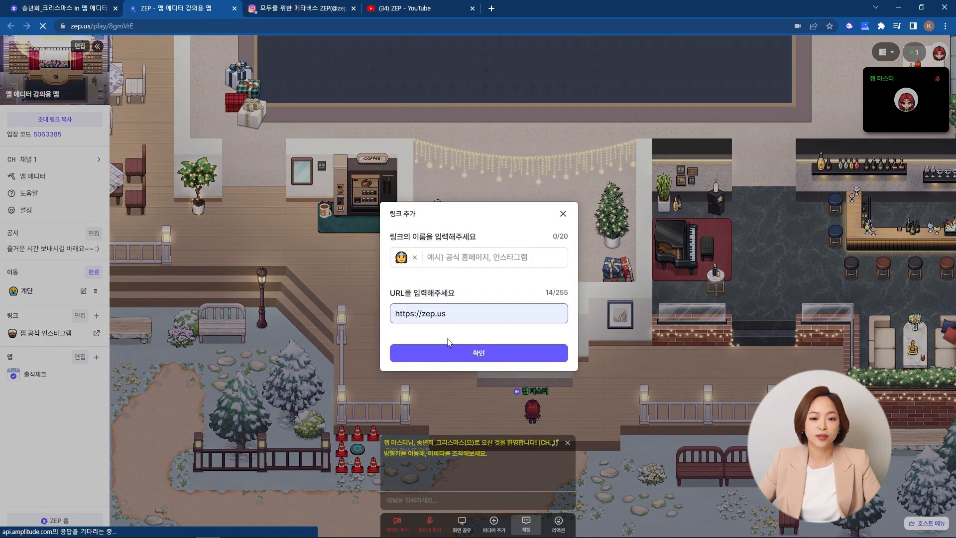
pyautogui.click(455, 258)
pyautogui.write('젭 공식 홈페이지')
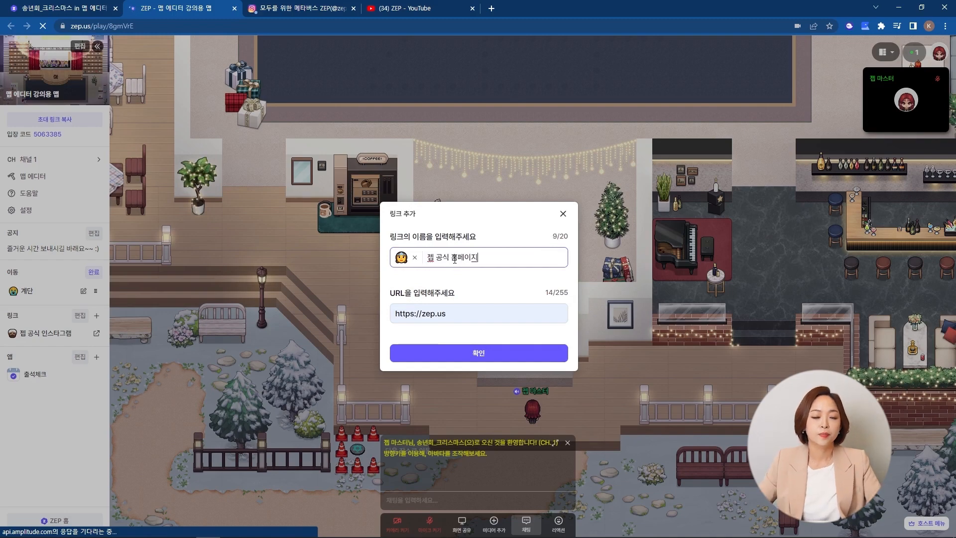
pyautogui.click(478, 353)
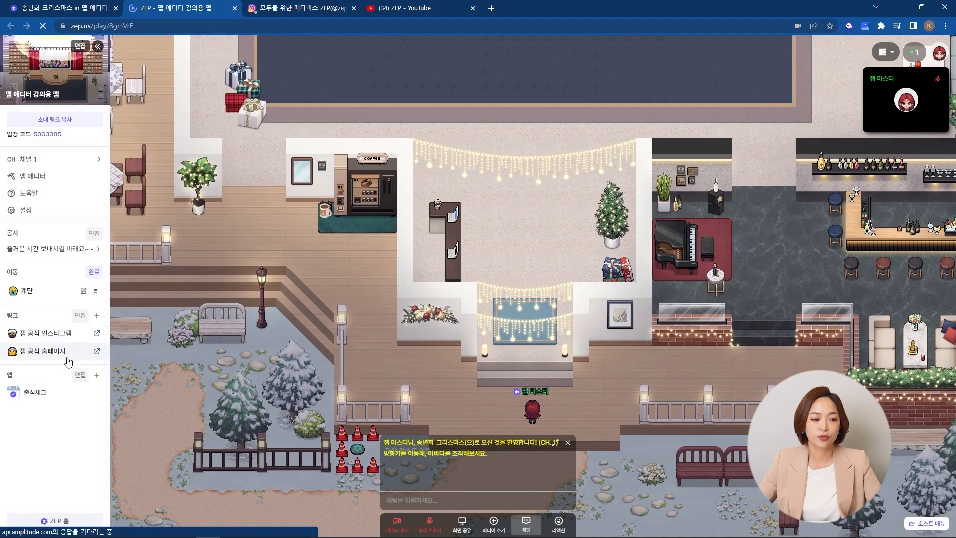
pyautogui.click(96, 355)
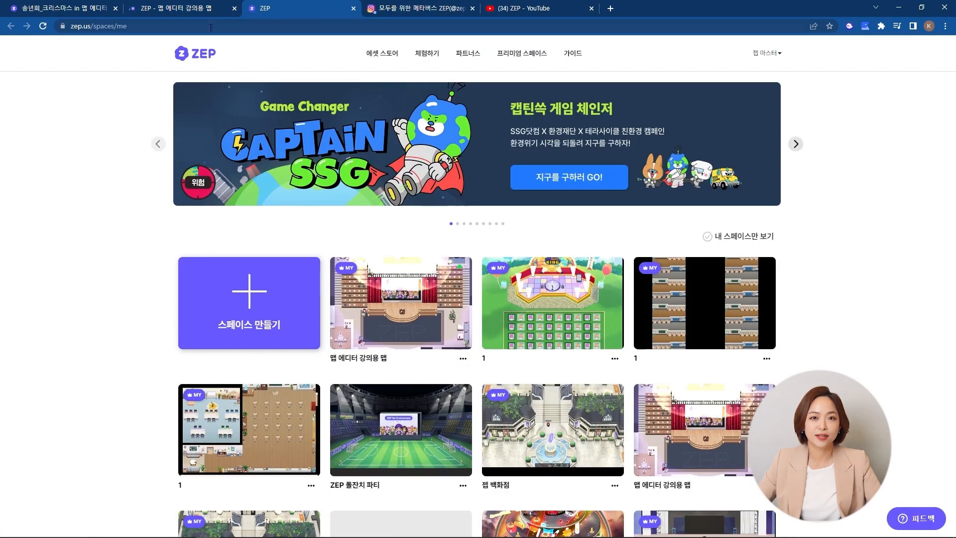
pyautogui.click(167, 11)
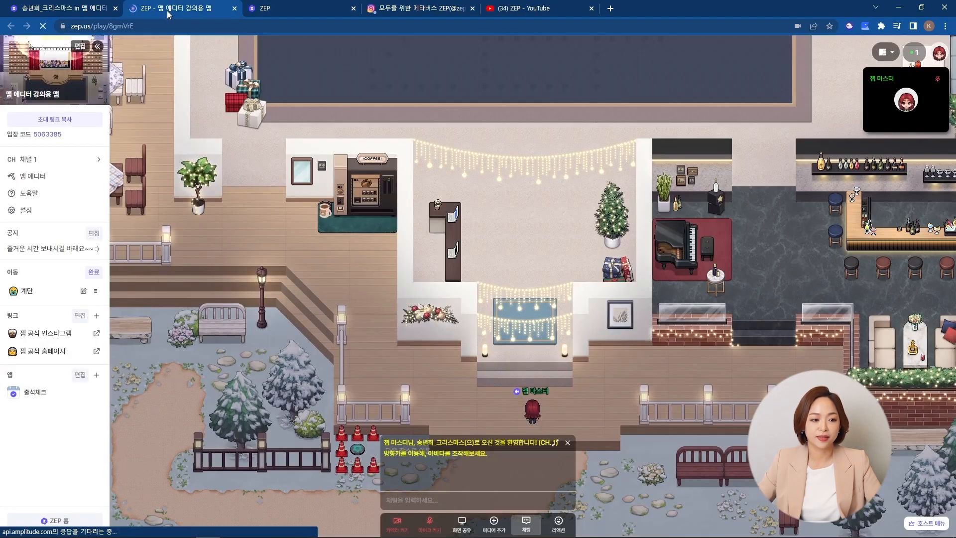
# Review the edit and reorder options of the 젭 공식 인스타그램 link, and finish editing the links.
pyautogui.click(80, 315)
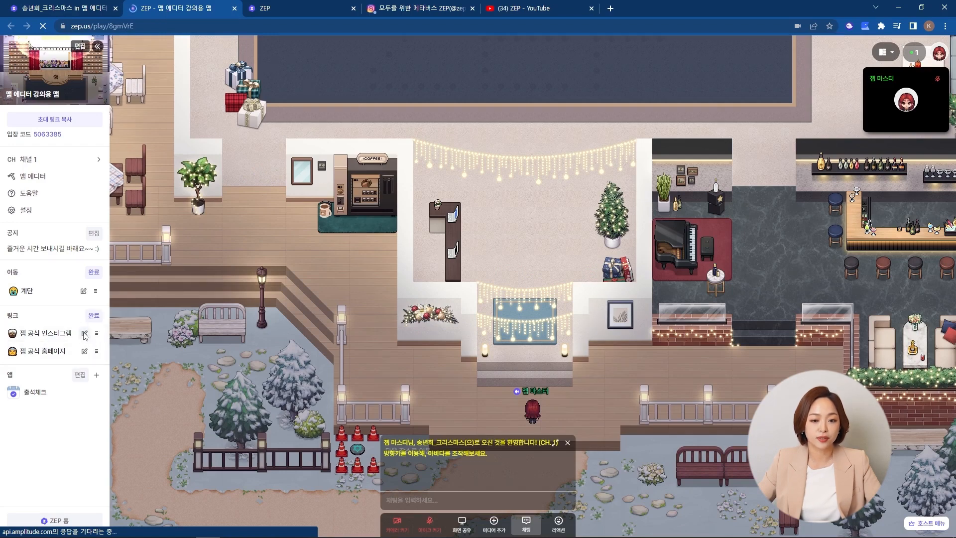
pyautogui.click(84, 333)
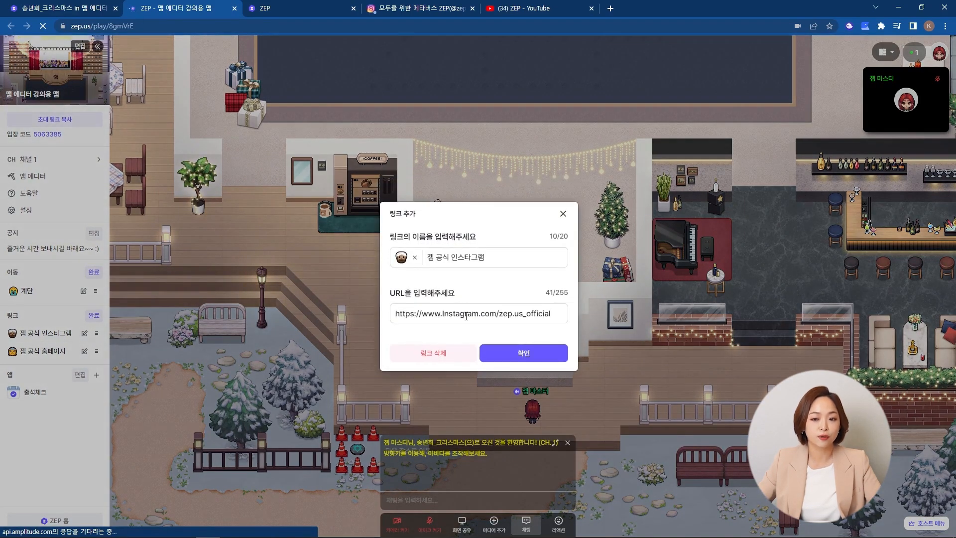
pyautogui.click(562, 213)
pyautogui.moveTo(96, 333)
pyautogui.mouseDown()
pyautogui.moveTo(97, 364)
pyautogui.moveTo(95, 338)
pyautogui.mouseUp()
pyautogui.click(93, 315)
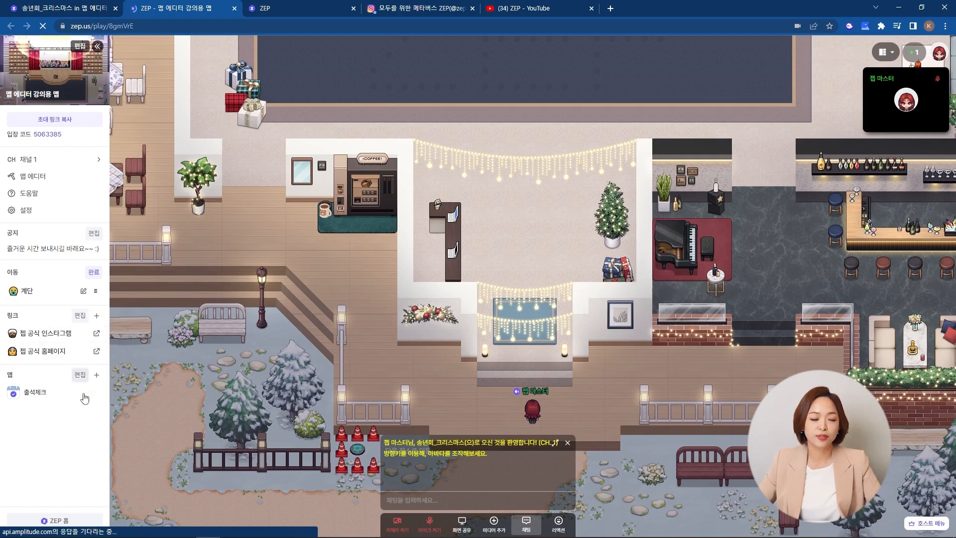
# Browse the asset store's apps from the space's app management and view the details of 빠른 이동.
pyautogui.click(96, 375)
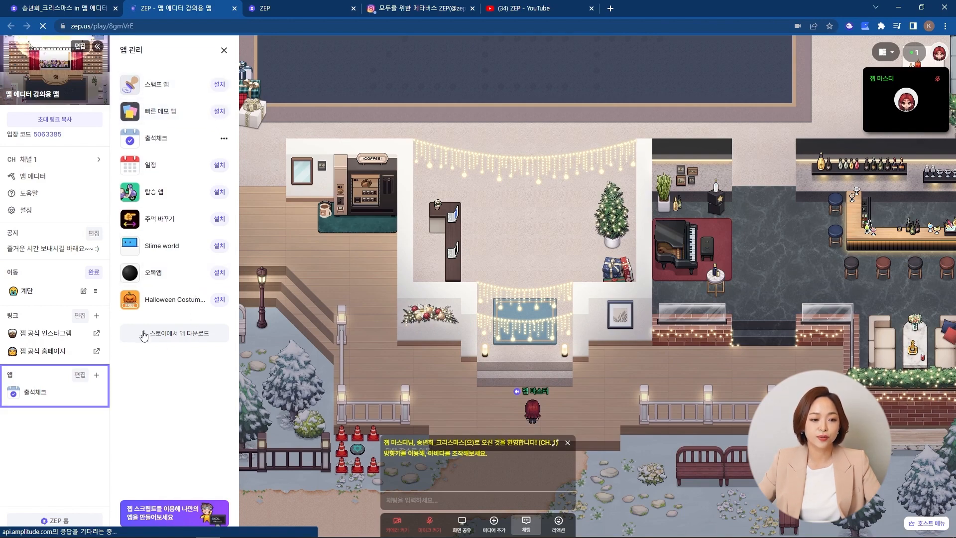
pyautogui.click(172, 334)
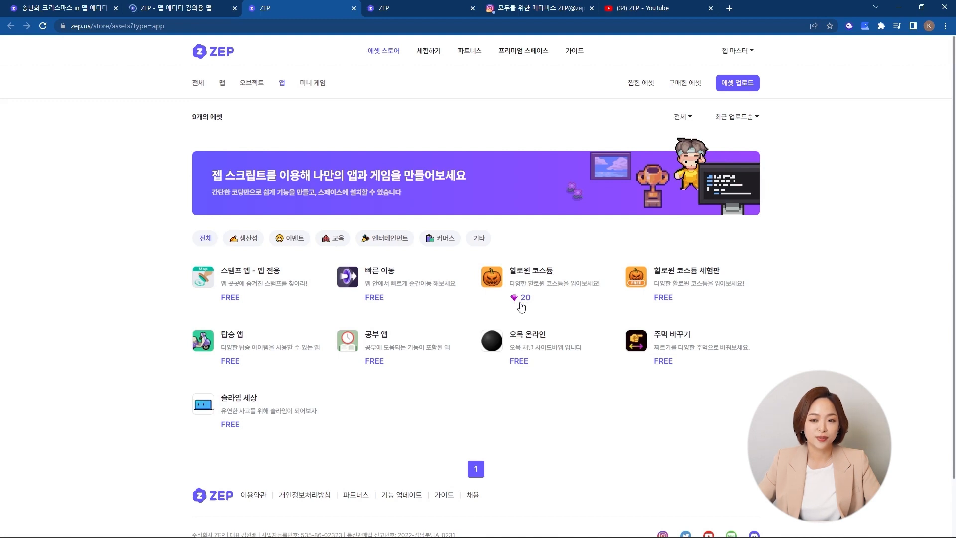
pyautogui.click(378, 285)
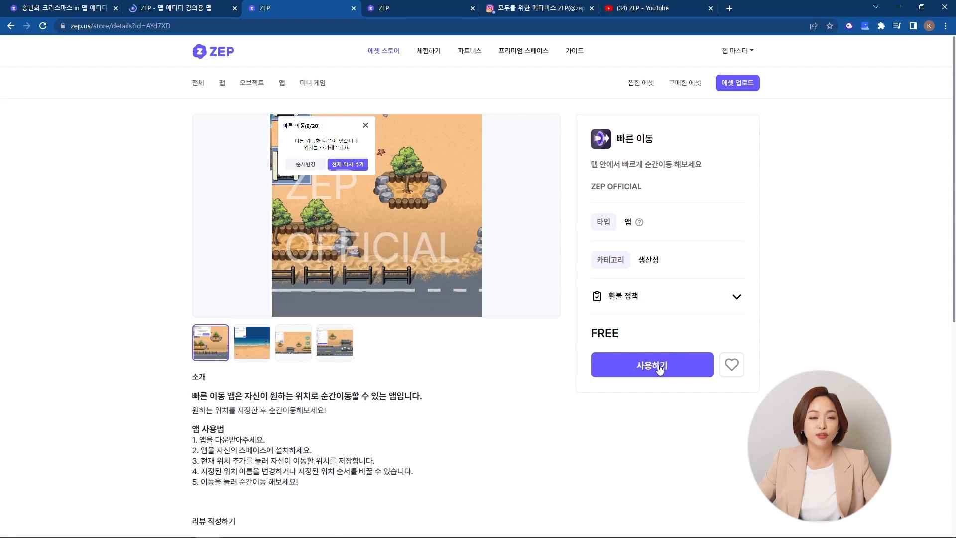
# Return to the space and install 탑승 앱 from its app management list.
pyautogui.click(170, 9)
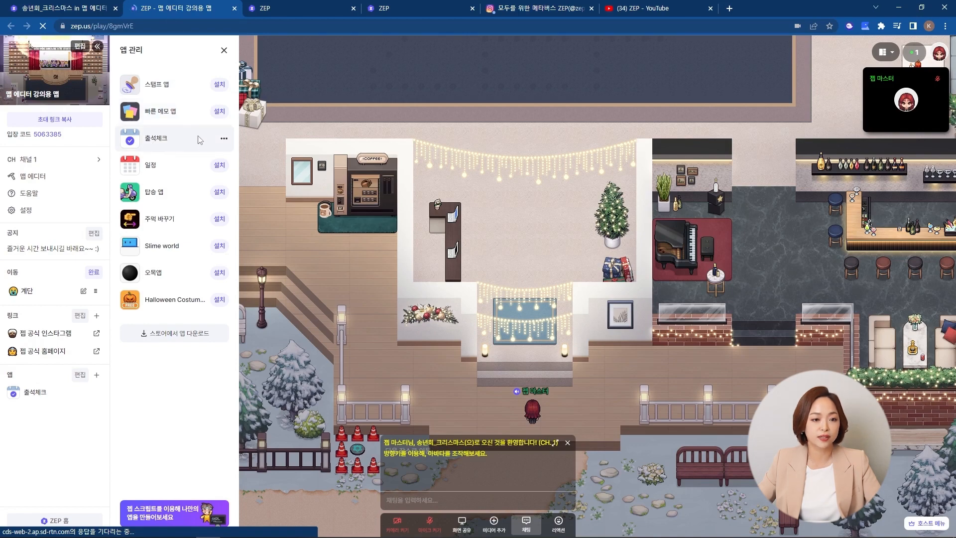
pyautogui.click(217, 194)
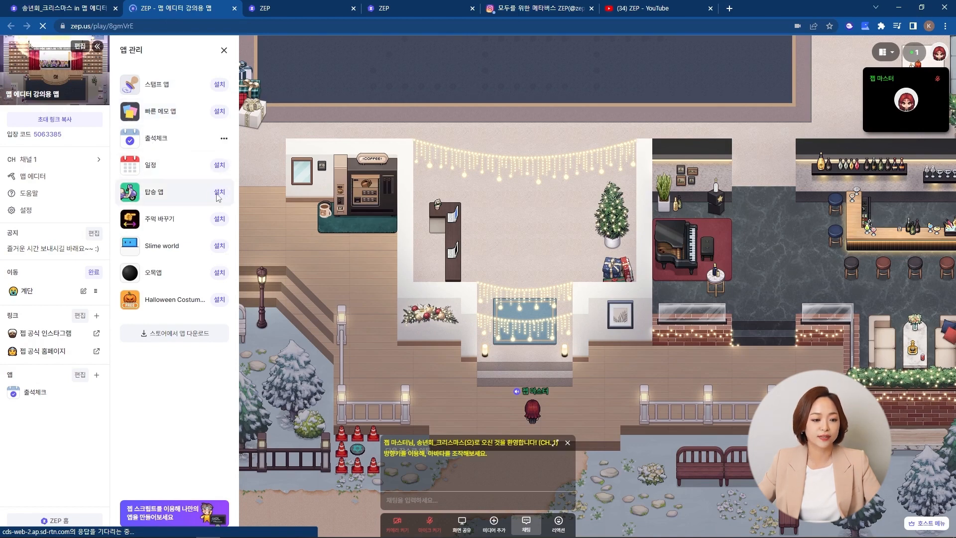
# Check in for today's attendance in the 출석체크 app and open its 출석부 설정.
pyautogui.click(44, 394)
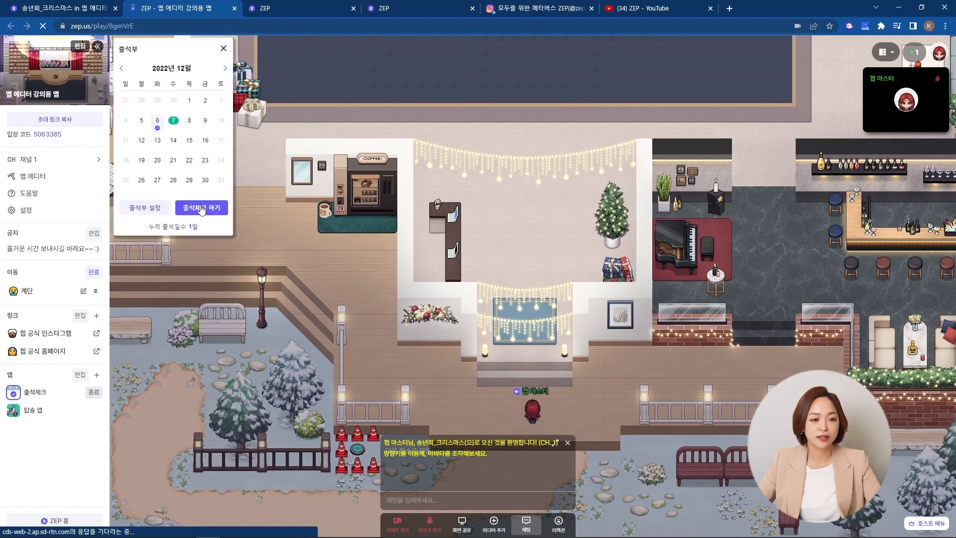
pyautogui.click(201, 209)
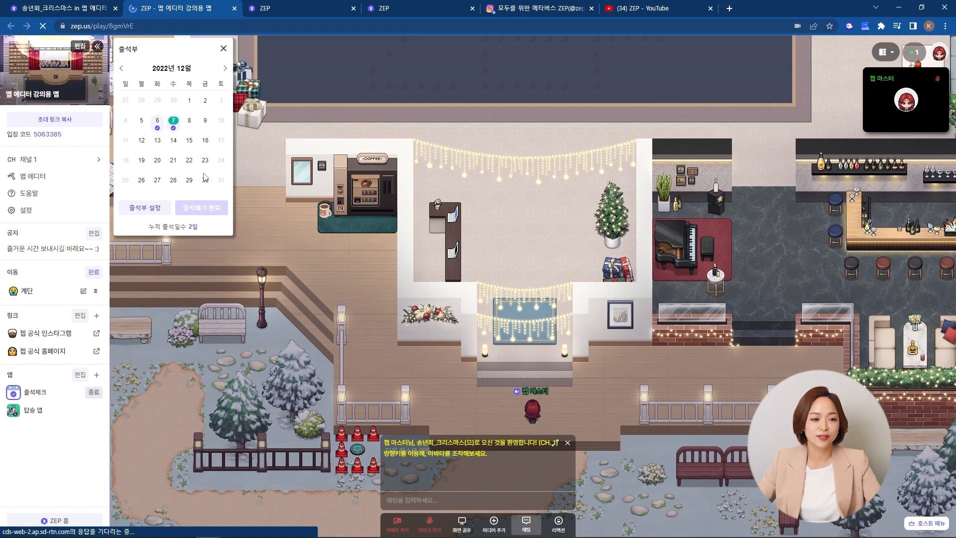
pyautogui.click(142, 209)
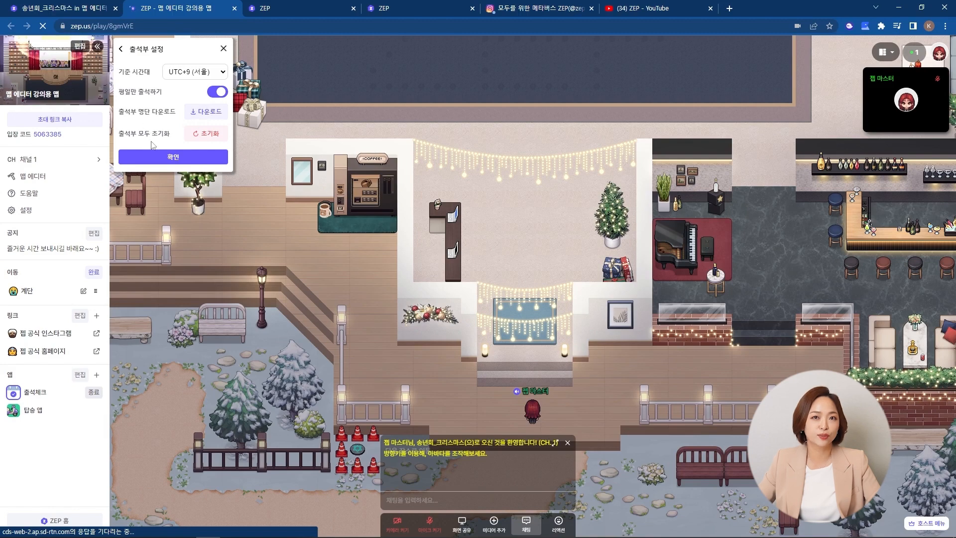
# Choose the scooter as the ride item in 탑승 앱 and mount the avatar on it.
pyautogui.click(37, 414)
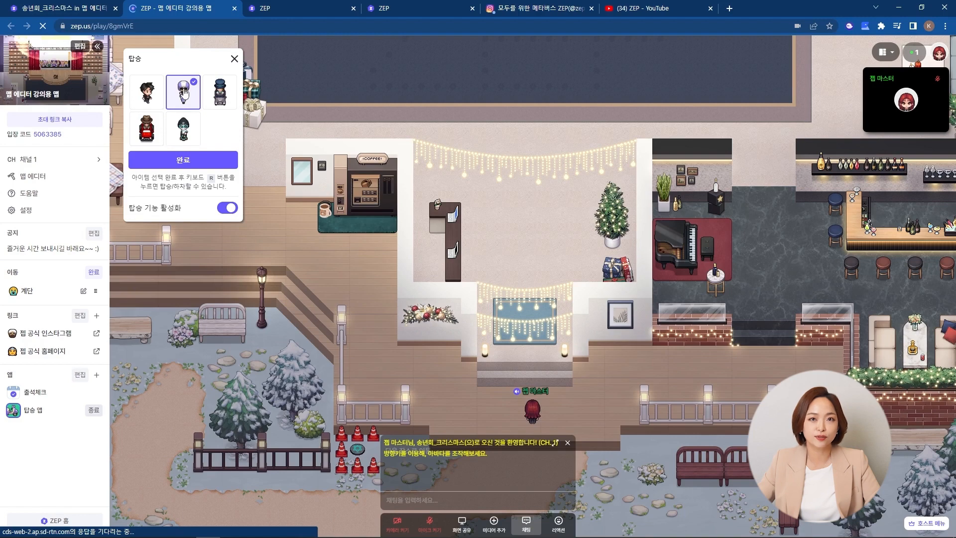
pyautogui.click(183, 161)
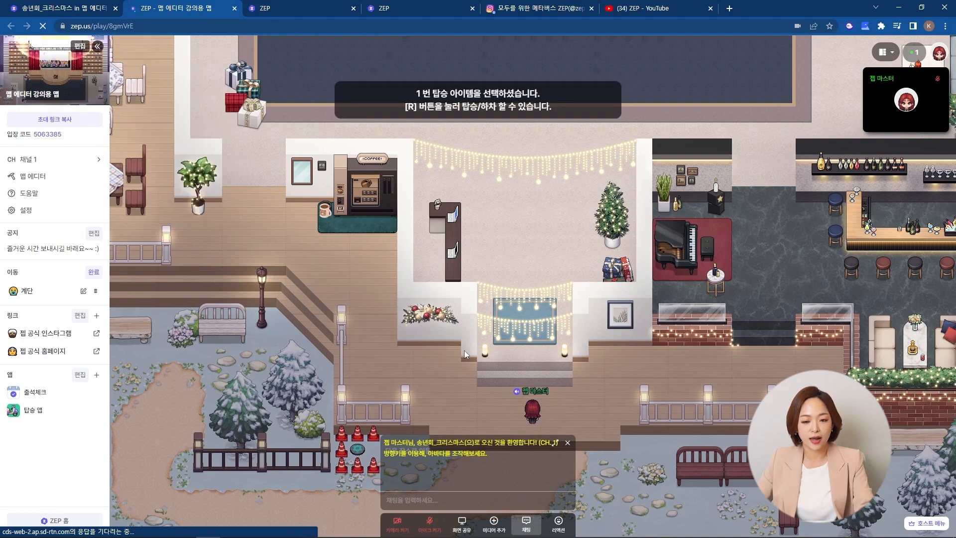
pyautogui.press('r')
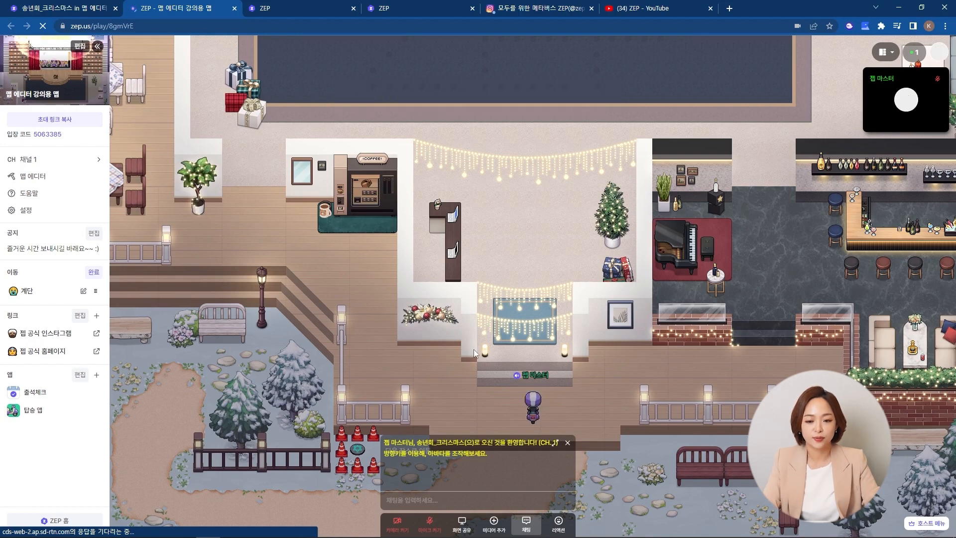
# Ride the scooter up through the lobby into the stage hall and back down to the walkway below the coffee machine.
pyautogui.press('Left')
pyautogui.press('Up')
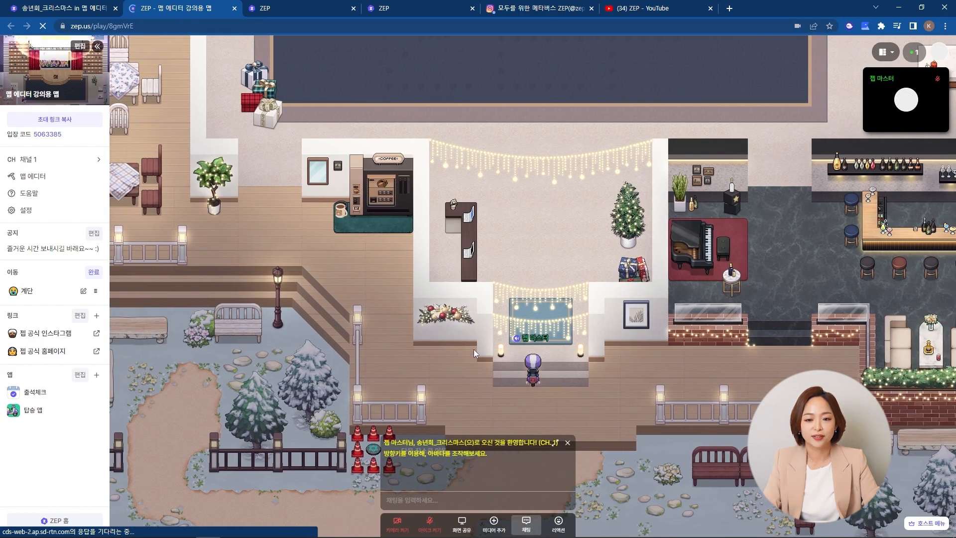
pyautogui.press('Up')
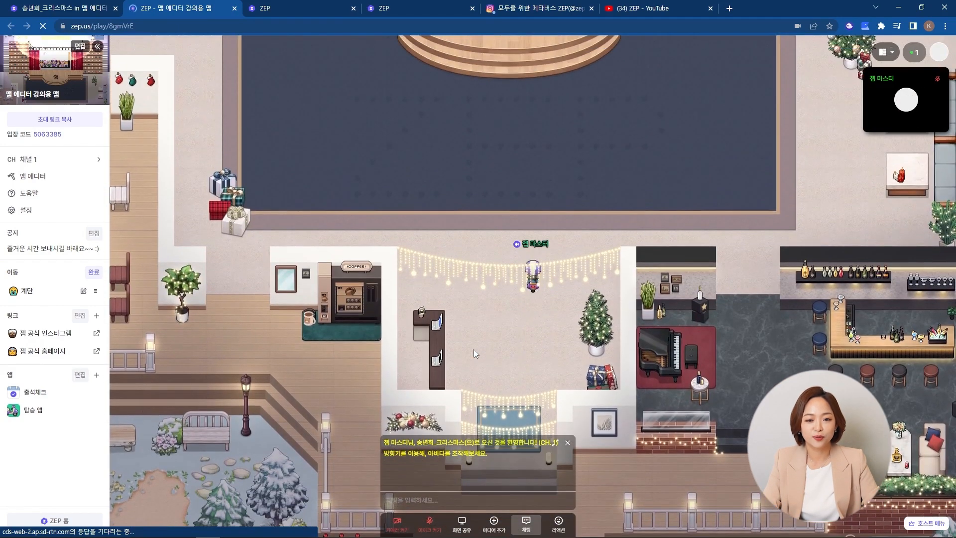
pyautogui.press('Left')
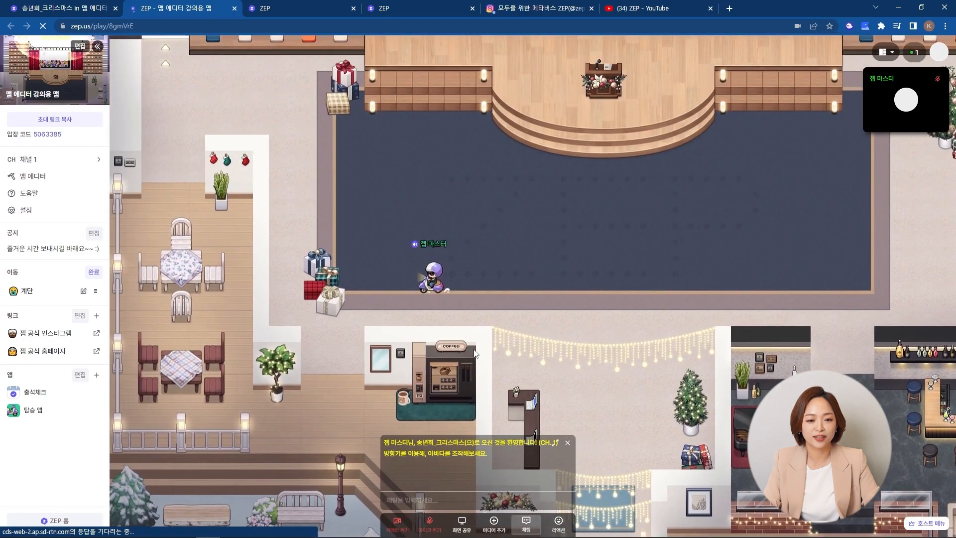
pyautogui.press('Down')
pyautogui.press('Right')
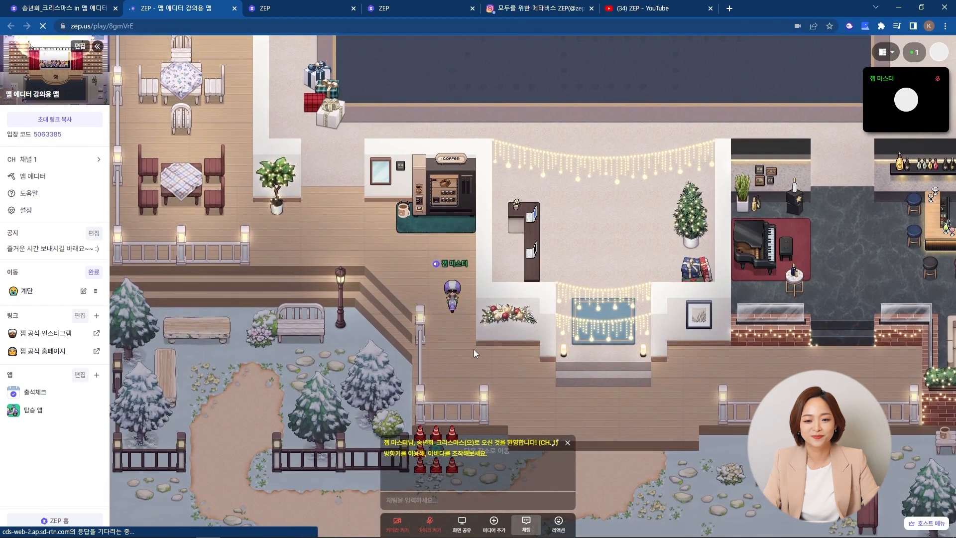